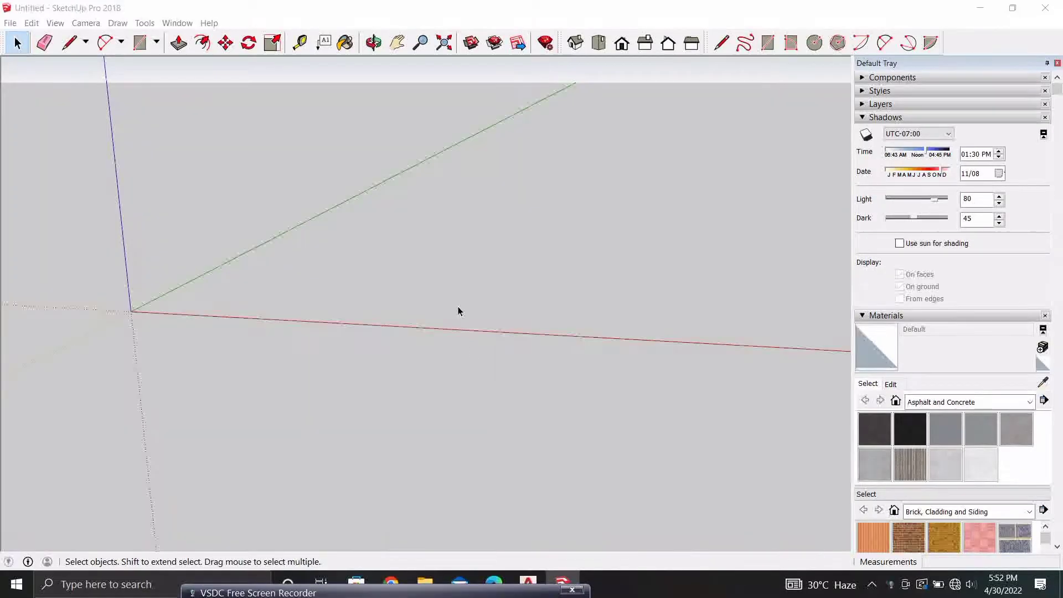
Step: Orbit the view around the empty model's drawing axes
mouse_move(458, 311)
middle_down()
mouse_move(328, 269)
mouse_move(388, 263)
mouse_move(195, 266)
mouse_move(166, 222)
middle_up()
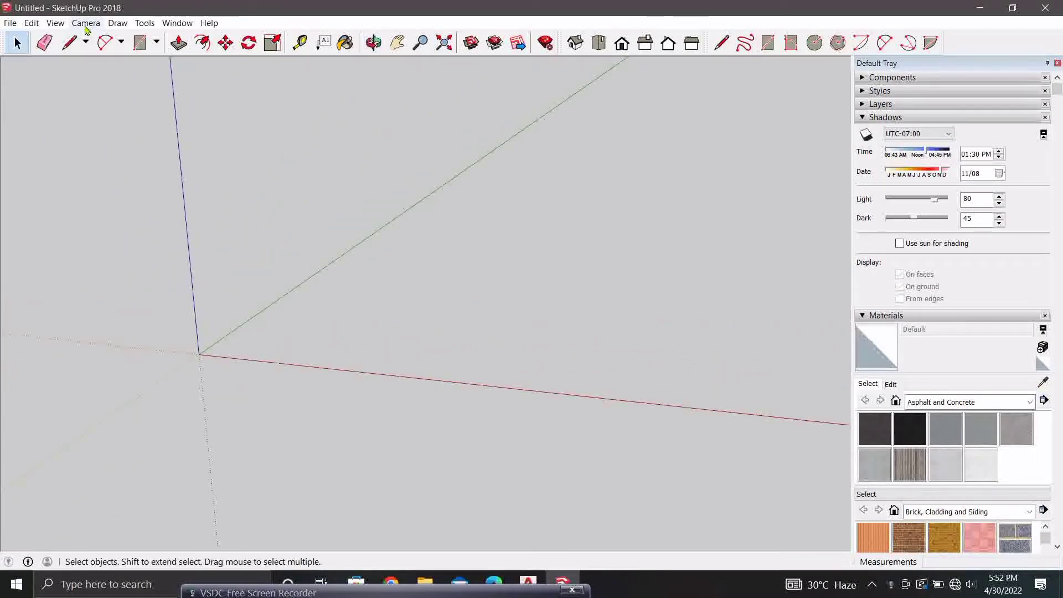
Step: Place flat 3D text 'BBM' in Rockwell Extra Bold near the origin
click(145, 22)
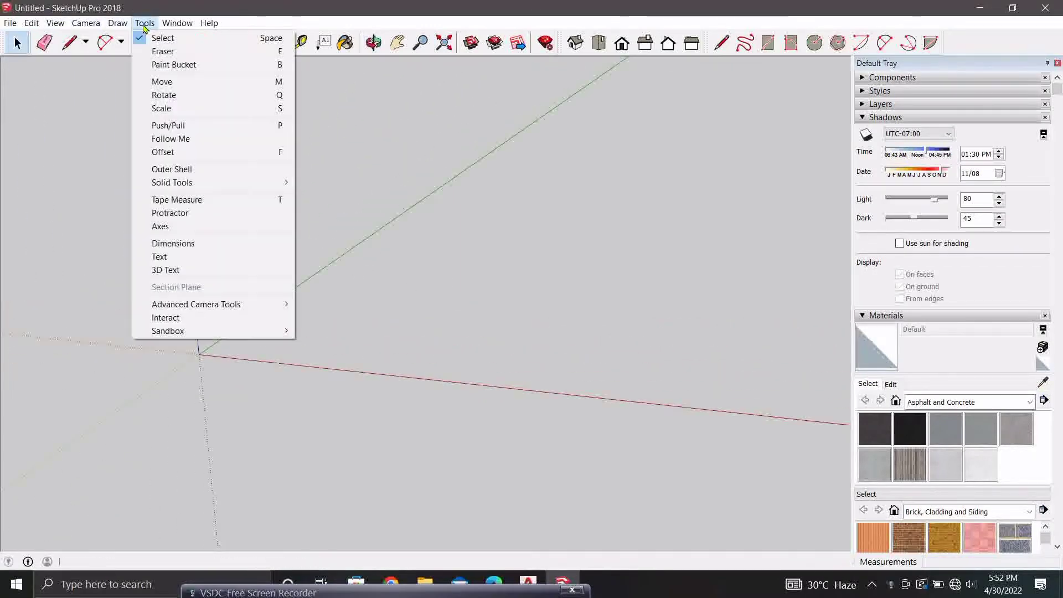
click(211, 276)
text(BBM)
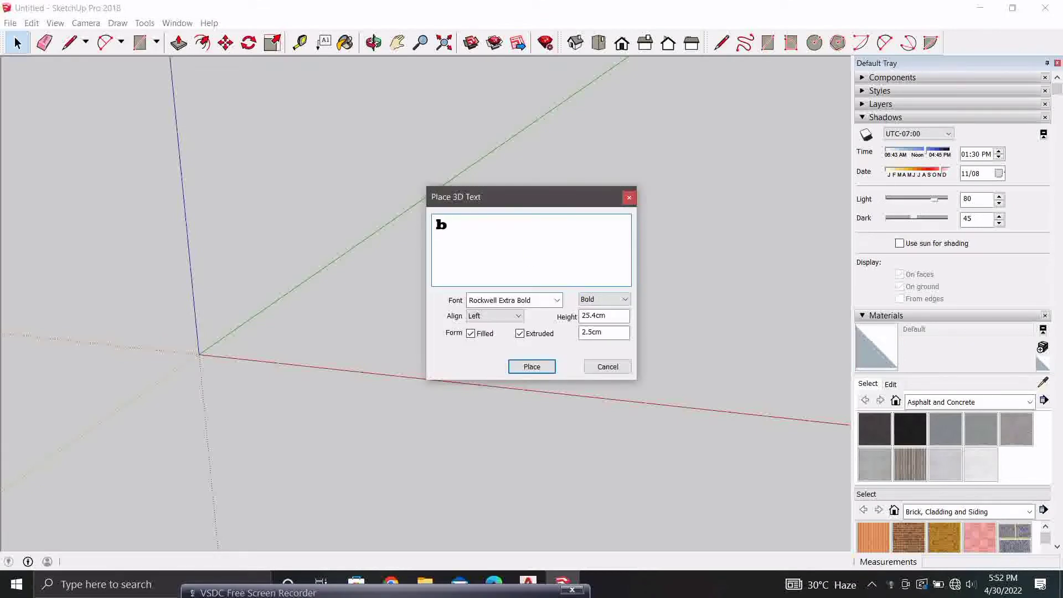
click(531, 366)
click(271, 344)
Step: Scale the BBM text along the blue axis so its letters become much deeper
scroll(292, 384, up, 6)
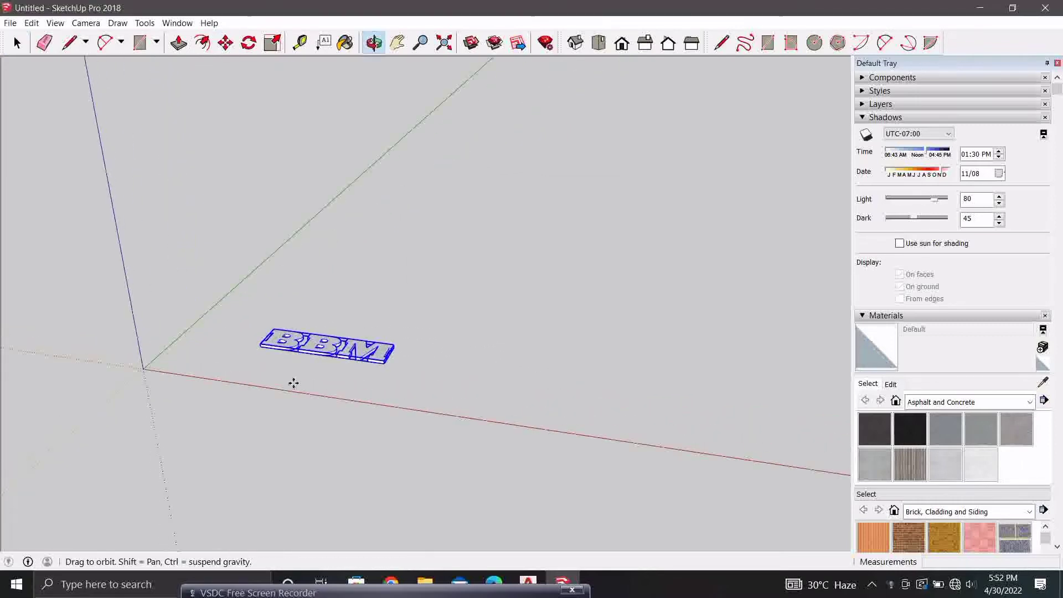
scroll(263, 333, up, 2)
key(space)
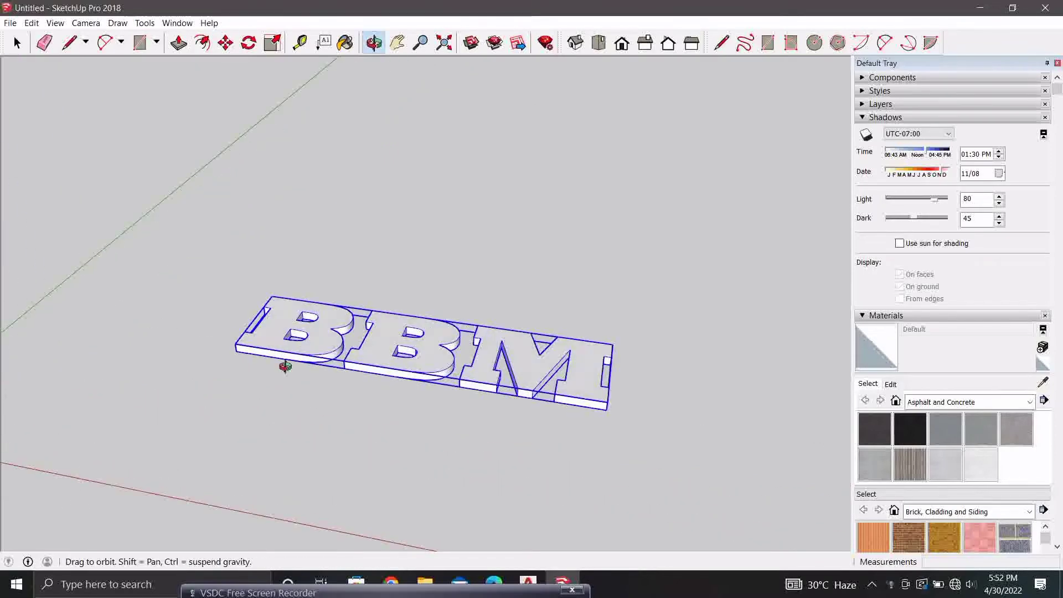
middle_drag(285, 363, 268, 352)
key(s)
drag(425, 346, 415, 332)
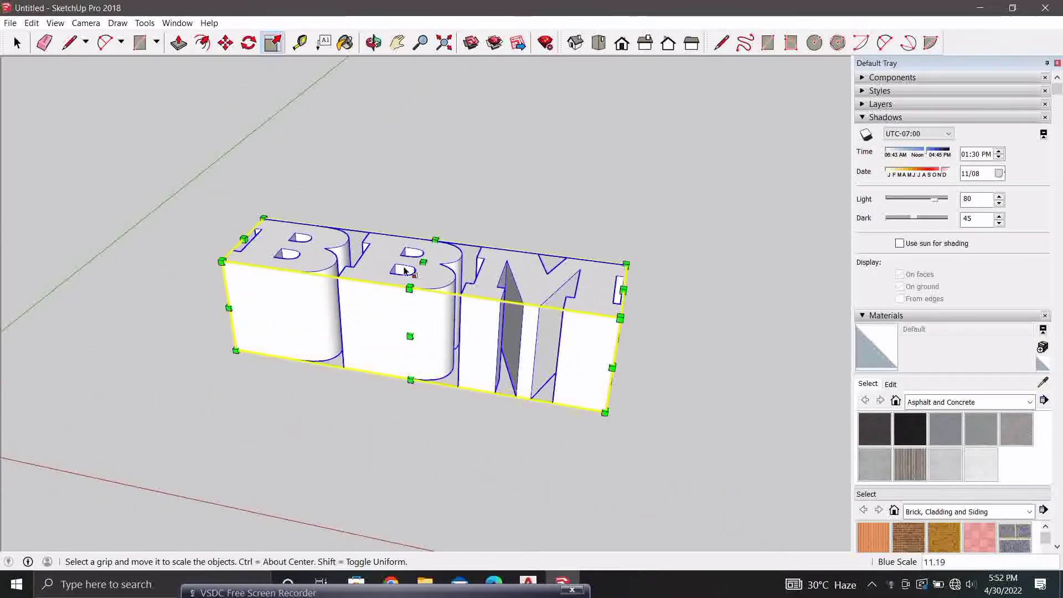
mouse_move(416, 332)
middle_down()
mouse_move(621, 289)
mouse_move(435, 397)
middle_up()
Step: Rotate BBM 90 degrees about its bottom corner so it stands upright
key(space)
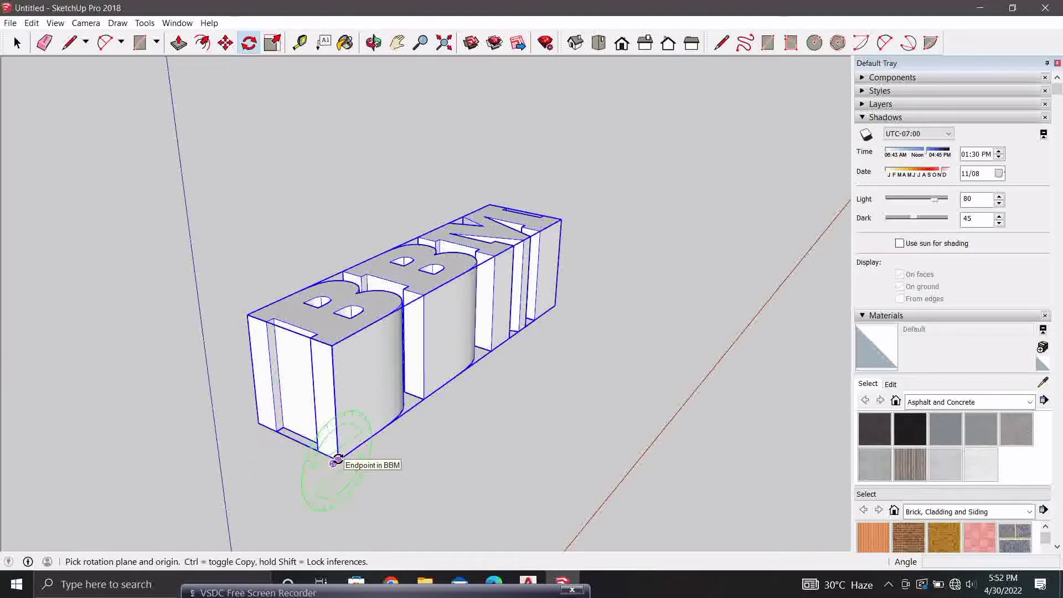
click(255, 421)
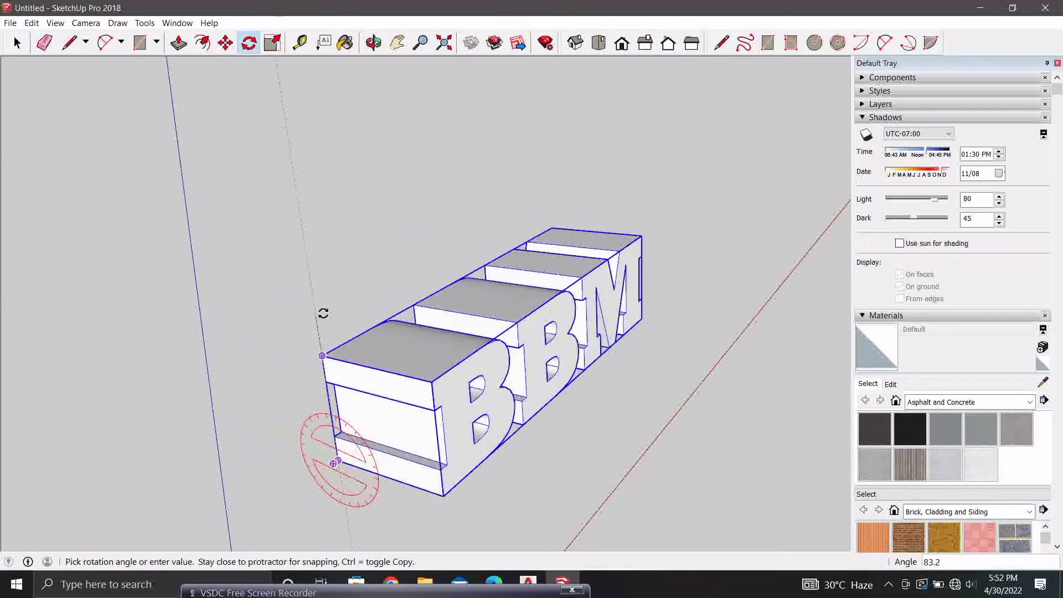
click(324, 298)
mouse_move(344, 302)
middle_down()
mouse_move(145, 249)
mouse_move(381, 341)
middle_up()
key(space)
scroll(381, 340, up, 3)
Step: Move the upright BBM text to a new position
key(m)
scroll(356, 398, down, 3)
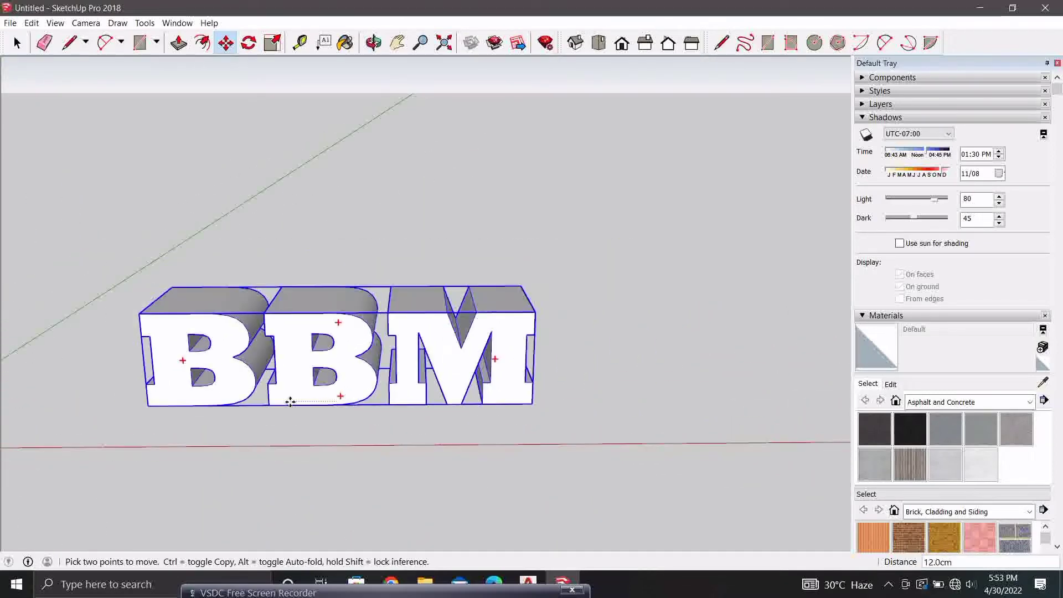
click(290, 404)
click(450, 324)
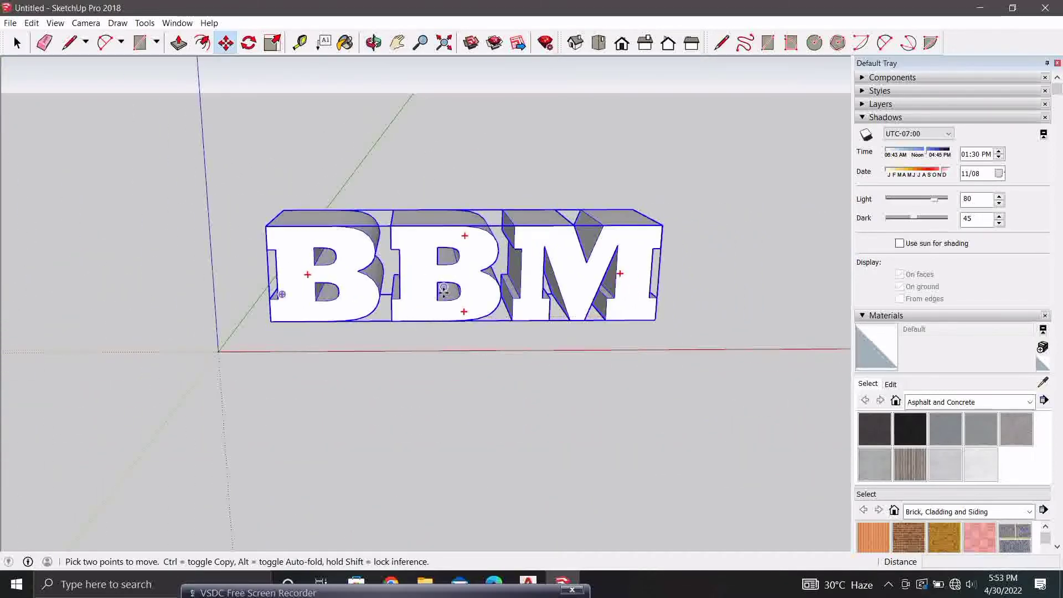
Step: Scale BBM taller from its top edge and wider from its left side
key(space)
scroll(467, 268, up, 2)
key(s)
drag(473, 223, 468, 100)
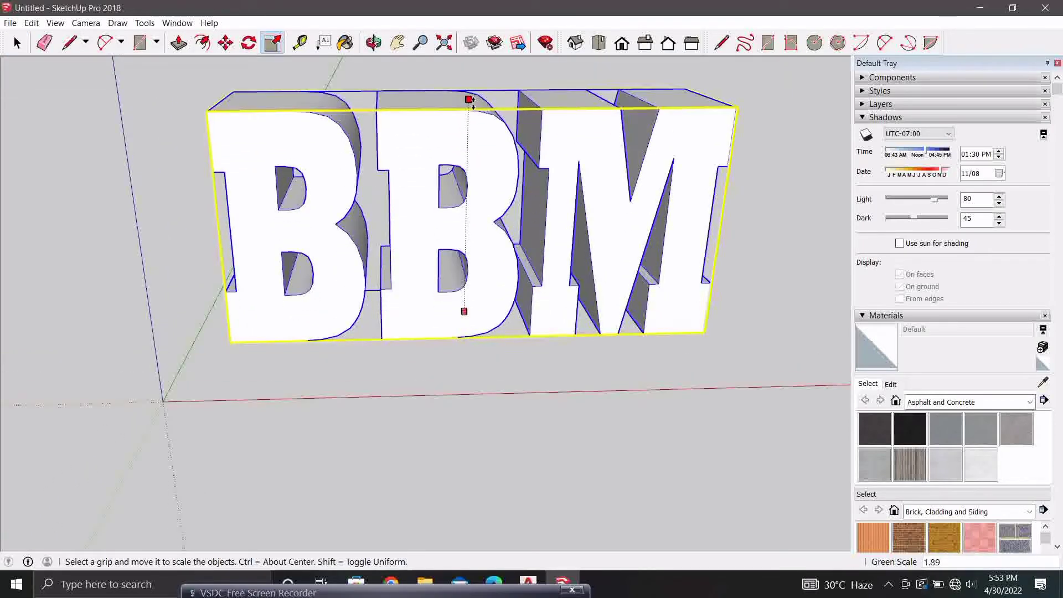
scroll(309, 232, up, 2)
drag(217, 224, 90, 230)
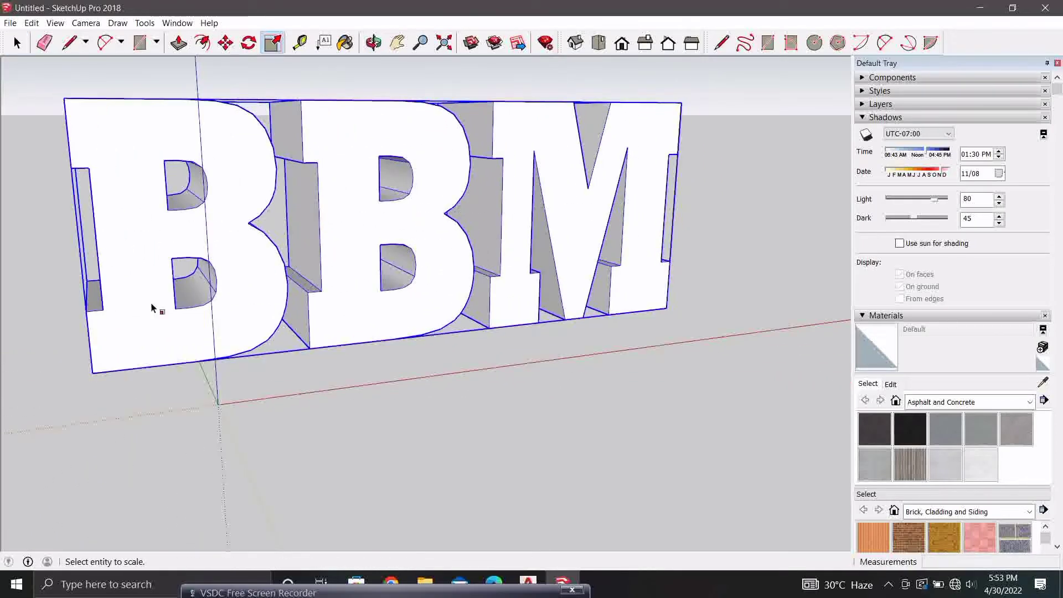
key(space)
click(149, 400)
Step: Move BBM so its lower-left corner sits on the origin
key(m)
click(91, 372)
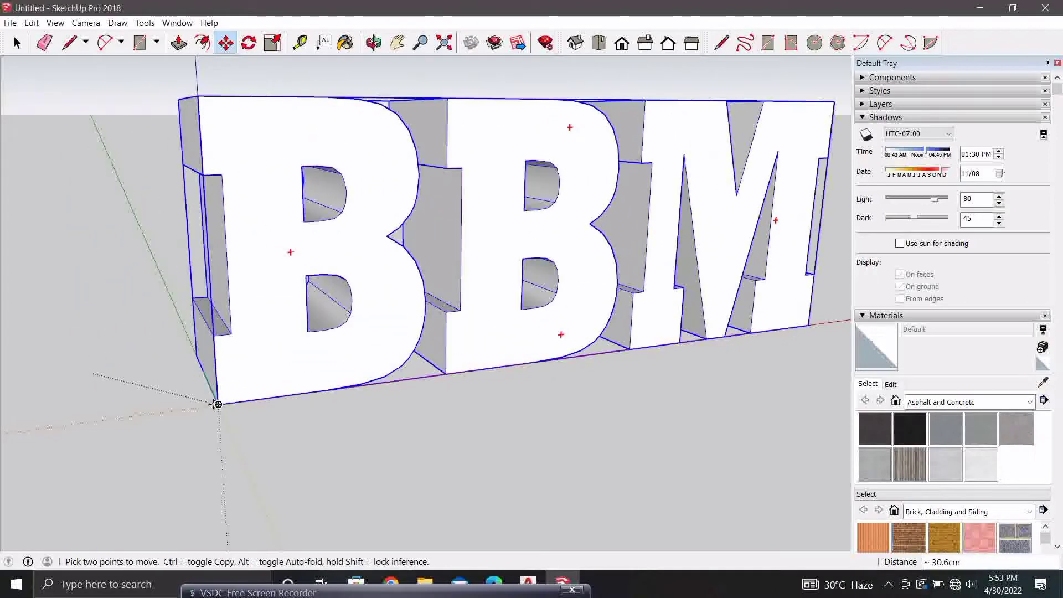
click(230, 351)
scroll(231, 350, down, 3)
middle_drag(308, 207, 181, 131)
key(space)
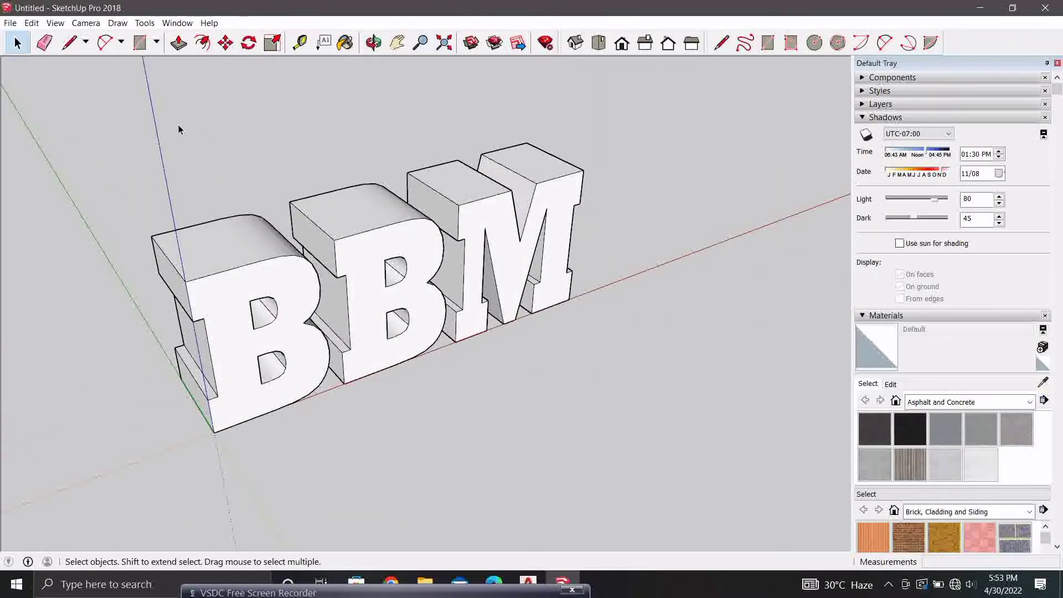
click(145, 22)
Step: Add 3D text 'SARA' and drop it flat beside BBM
click(166, 270)
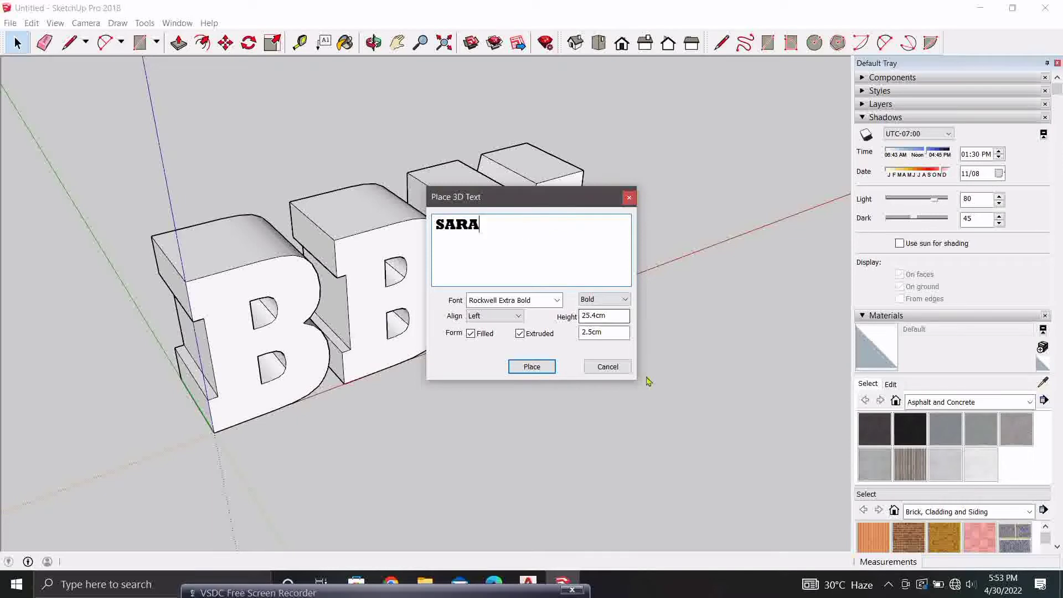
click(540, 368)
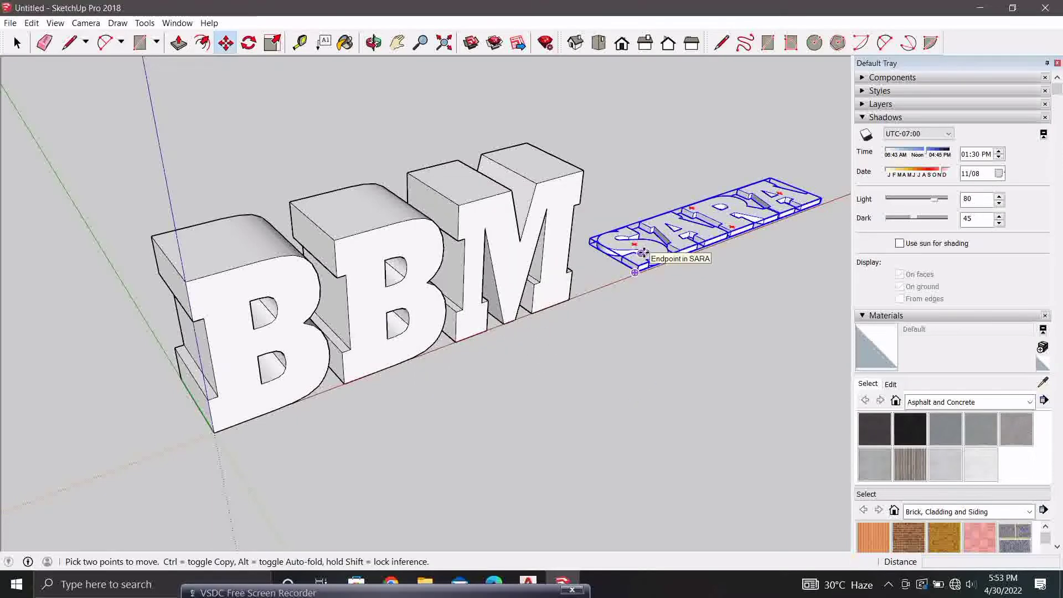
click(643, 254)
scroll(498, 249, up, 3)
scroll(421, 277, up, 2)
Step: Rotate SARA upright about its front corner and scale it to deepen the letters
key(q)
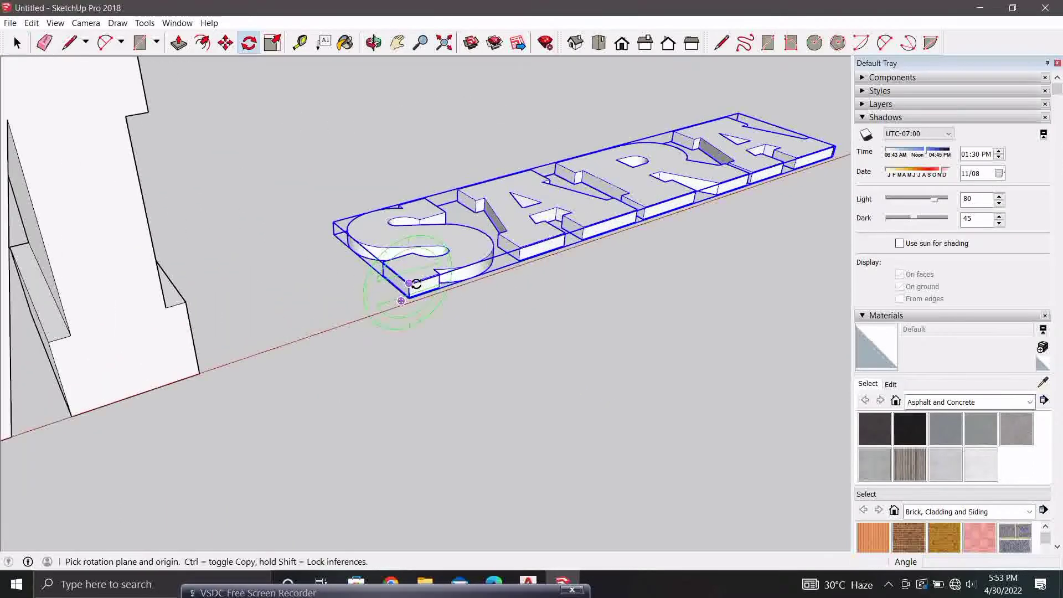
click(344, 240)
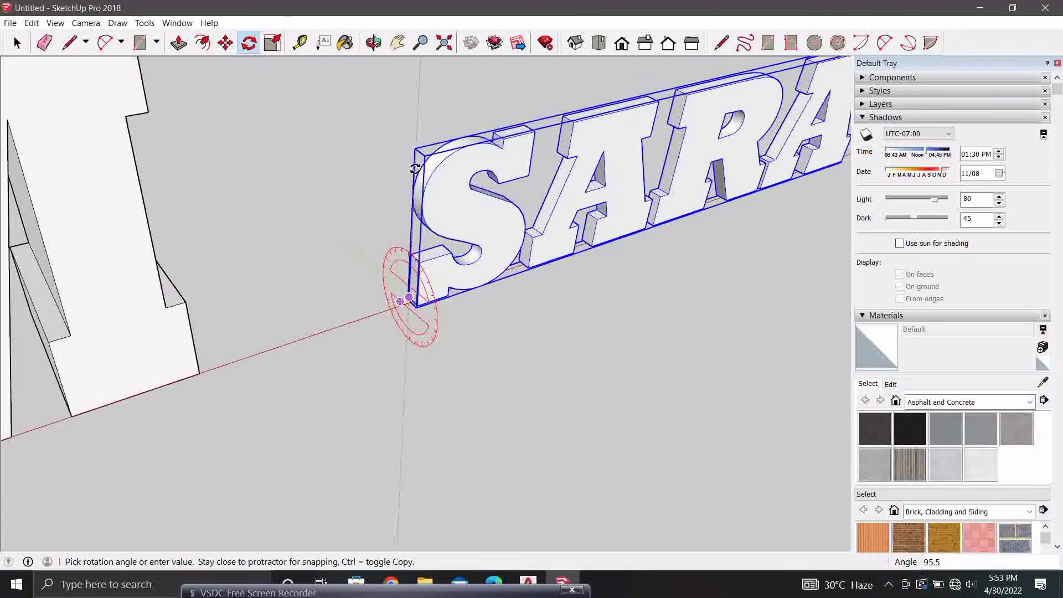
scroll(464, 183, down, 5)
middle_drag(464, 183, 446, 311)
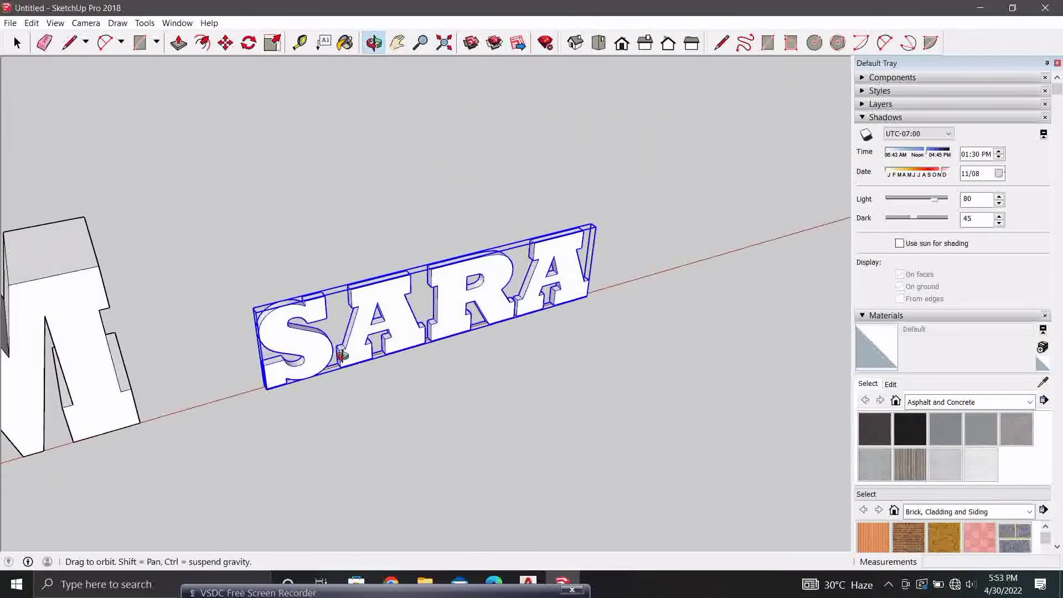
key(s)
click(446, 310)
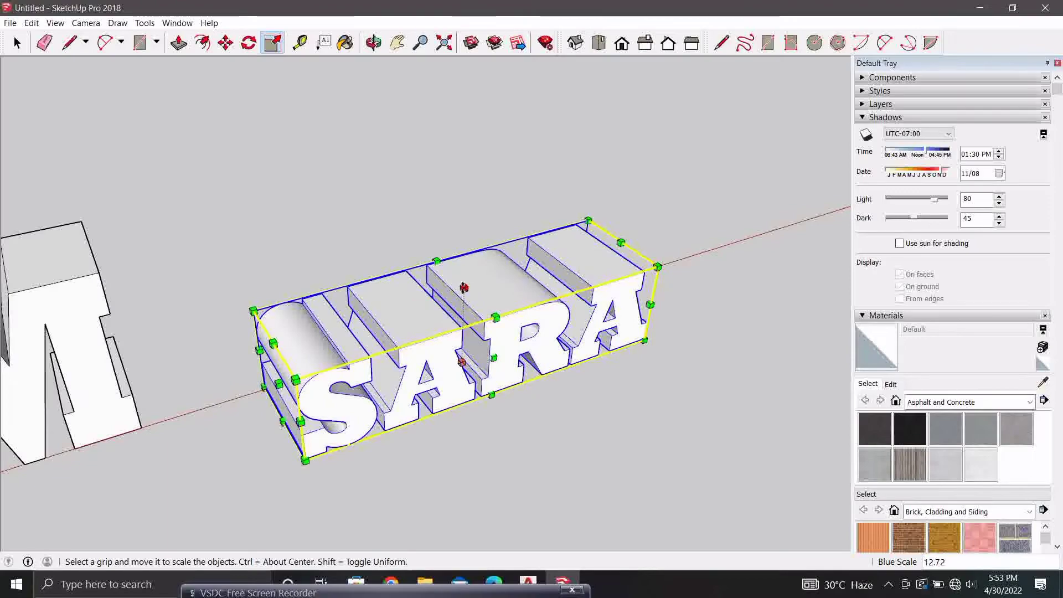
click(468, 190)
key(space)
mouse_move(468, 190)
middle_down()
mouse_move(301, 330)
mouse_move(299, 422)
middle_up()
Step: Move SARA beside BBM along the red axis
key(m)
scroll(228, 366, down, 2)
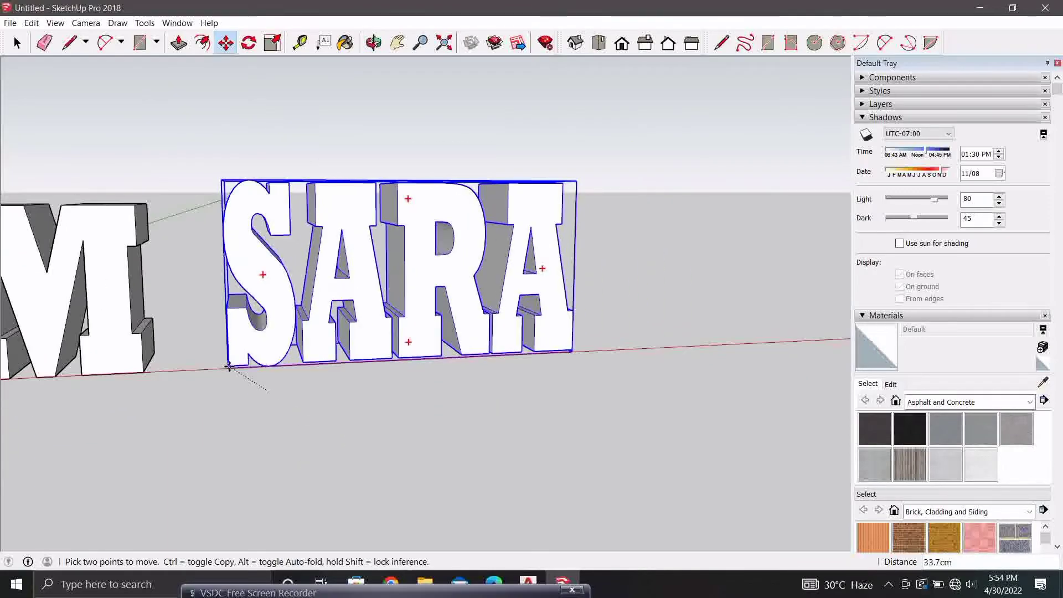
scroll(229, 367, down, 2)
middle_drag(421, 310, 422, 347)
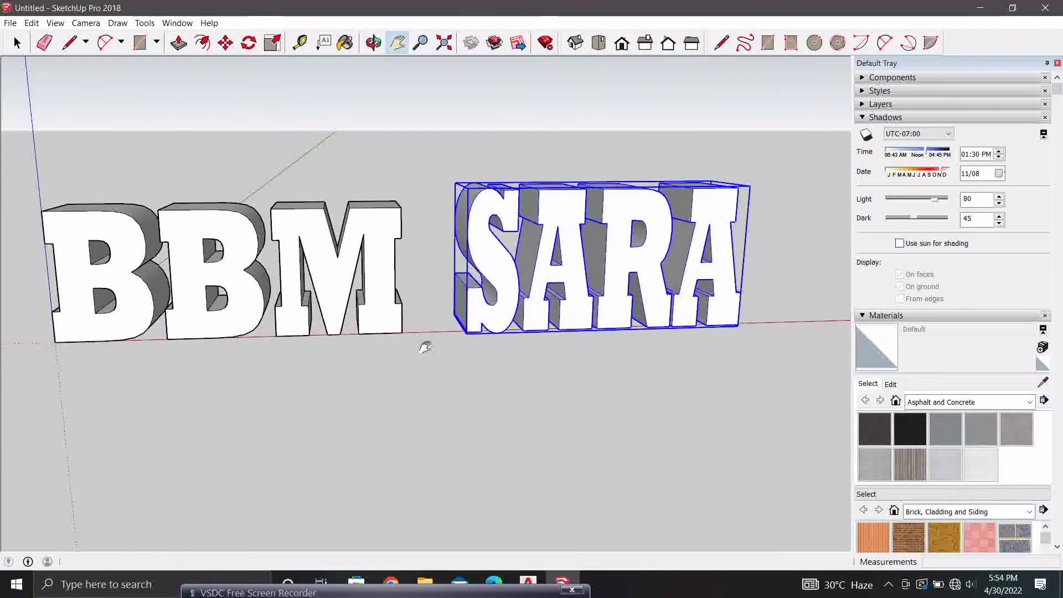
click(467, 325)
Step: Scale BBM taller to match the height of SARA
key(space)
click(335, 264)
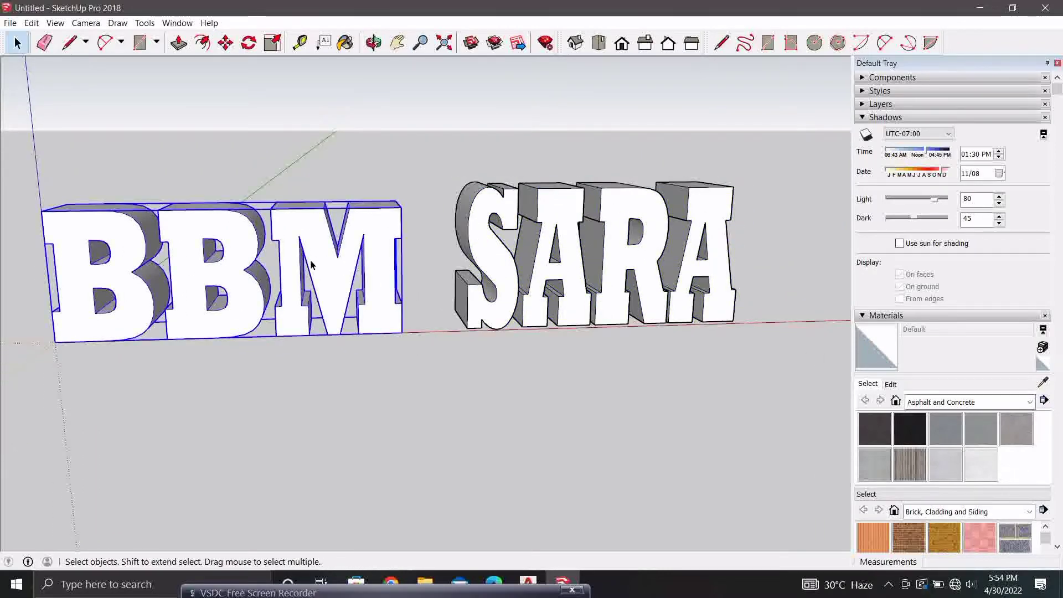
key(s)
drag(230, 205, 231, 182)
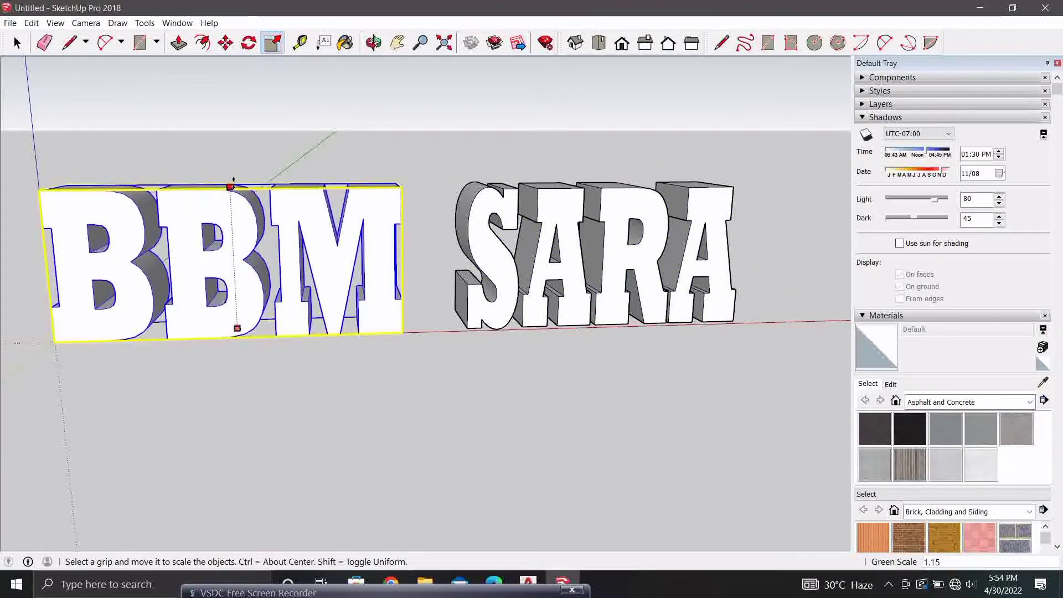
key(space)
mouse_move(230, 183)
middle_down()
mouse_move(437, 518)
mouse_move(444, 243)
mouse_move(417, 344)
mouse_move(636, 375)
middle_up()
Step: Stretch SARA wider along its length
click(445, 244)
key(s)
drag(688, 289, 735, 297)
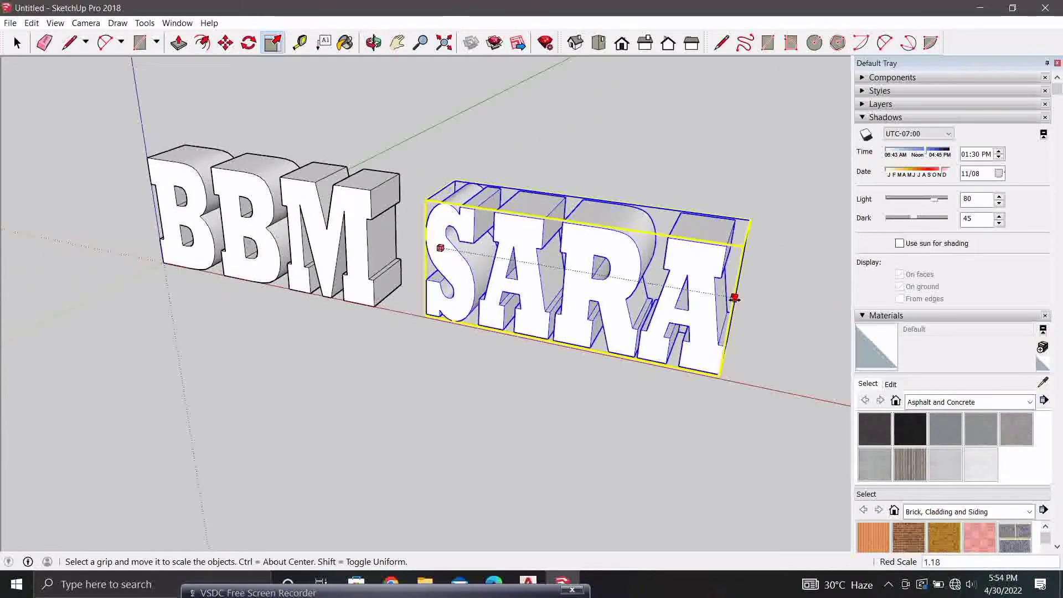
key(space)
click(606, 171)
mouse_move(605, 171)
middle_down()
mouse_move(586, 83)
mouse_move(621, 205)
mouse_move(319, 246)
middle_up()
Step: Select the BBM lettering and enter its group for editing
key(space)
click(319, 246)
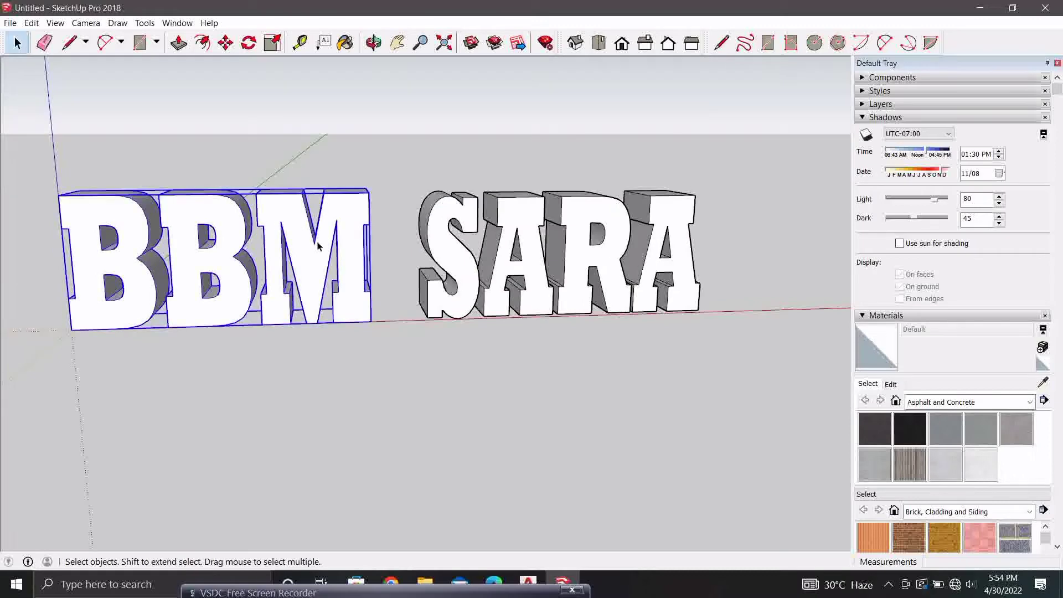
double_click(318, 247)
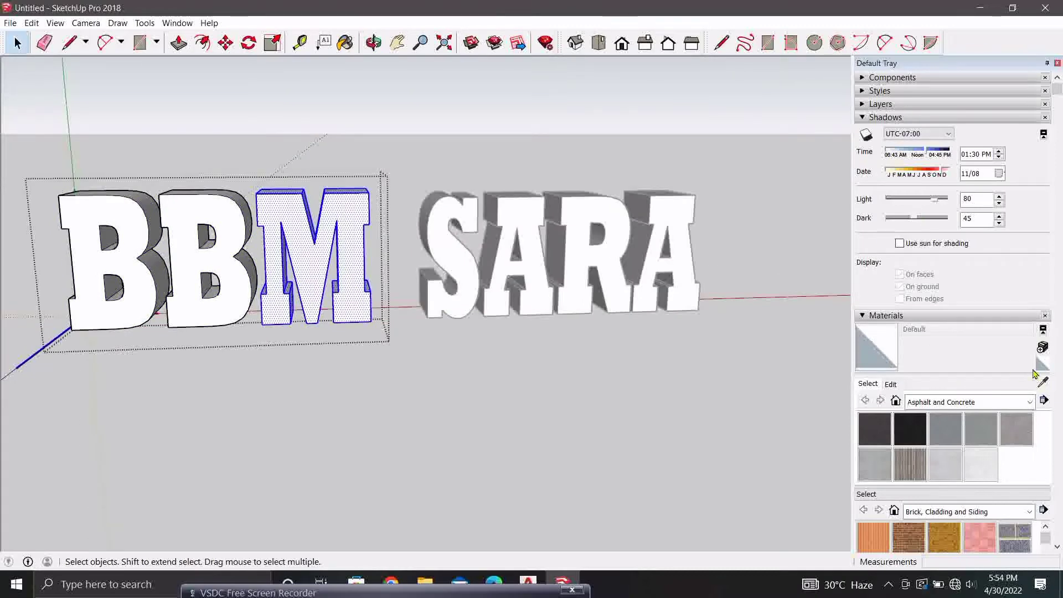
Step: Pick the 0020_Red material from the Colors-Named library
click(1030, 402)
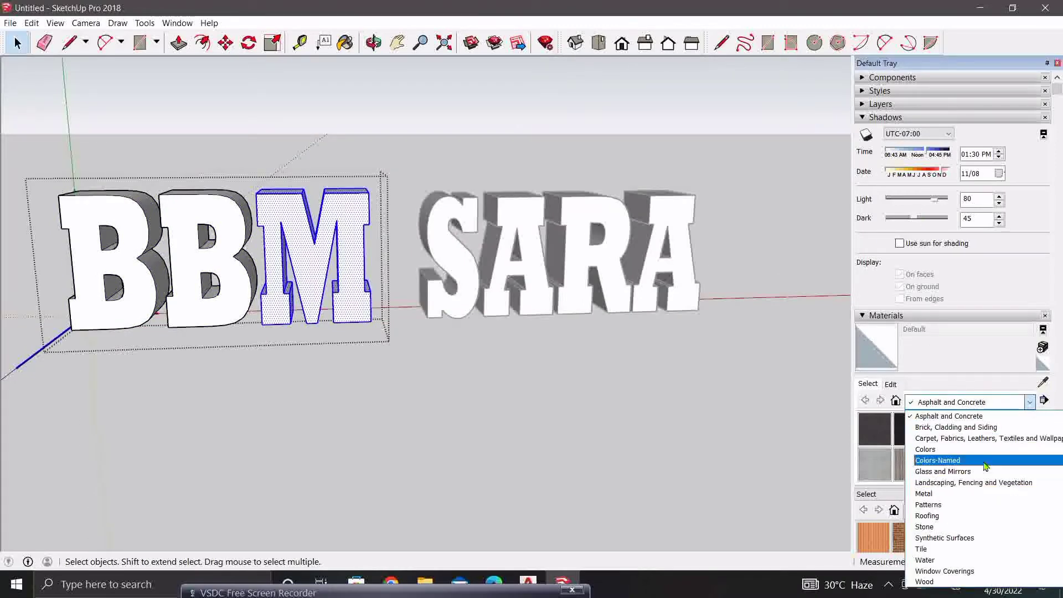
click(986, 461)
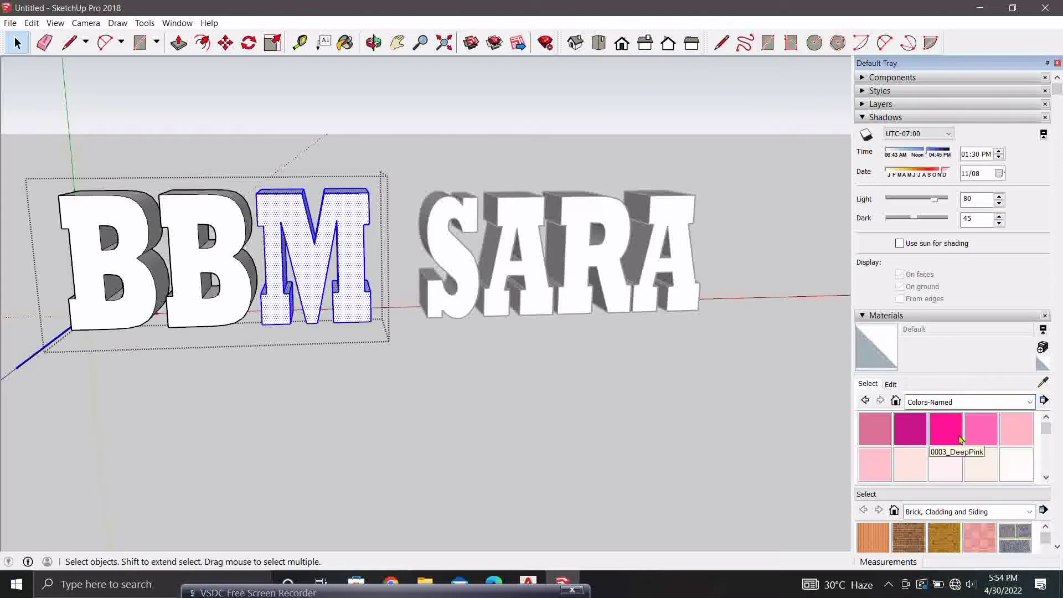
scroll(969, 452, down, 3)
scroll(987, 473, down, 2)
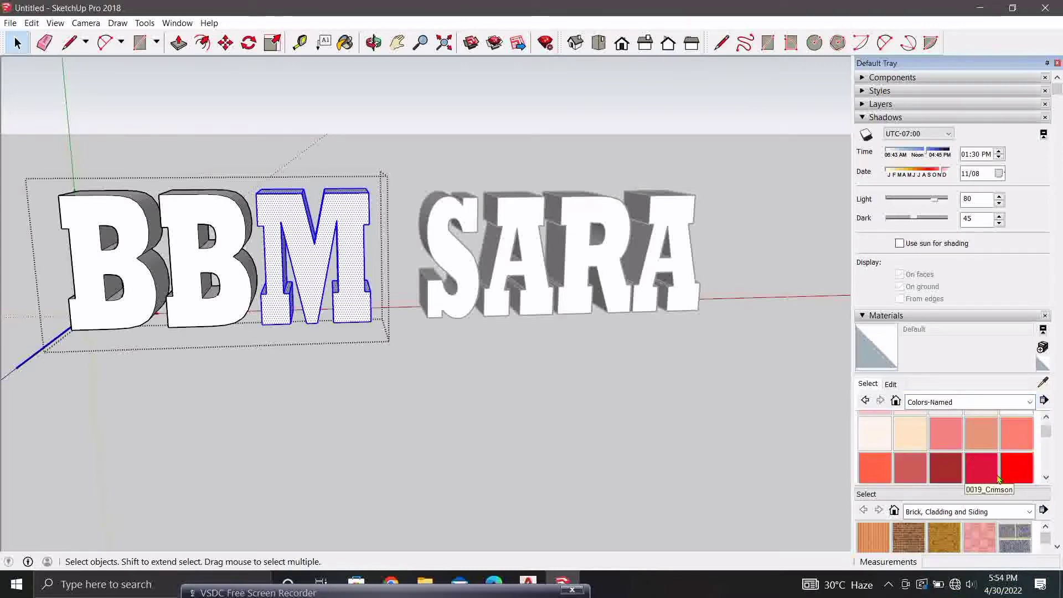
click(1017, 468)
scroll(270, 216, up, 2)
Step: Paint the M and a B red, then undo the painting
click(277, 233)
mouse_move(299, 279)
middle_down()
mouse_move(206, 220)
mouse_move(376, 165)
middle_up()
click(205, 221)
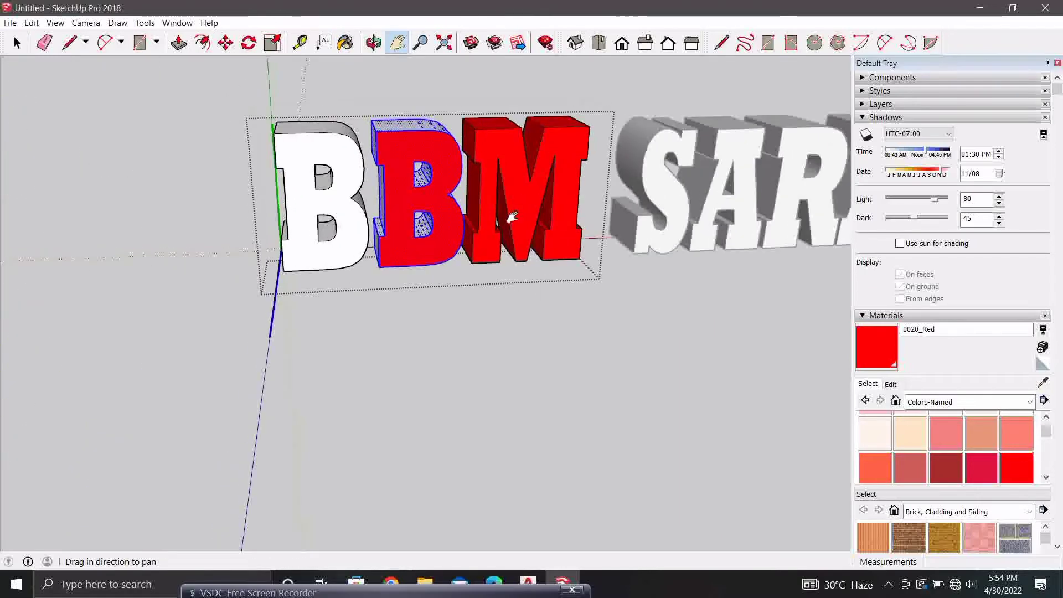
key(ctrl+z)
key(ctrl+z)
Step: Paint the first B, second B and M with 0020_Red
click(327, 161)
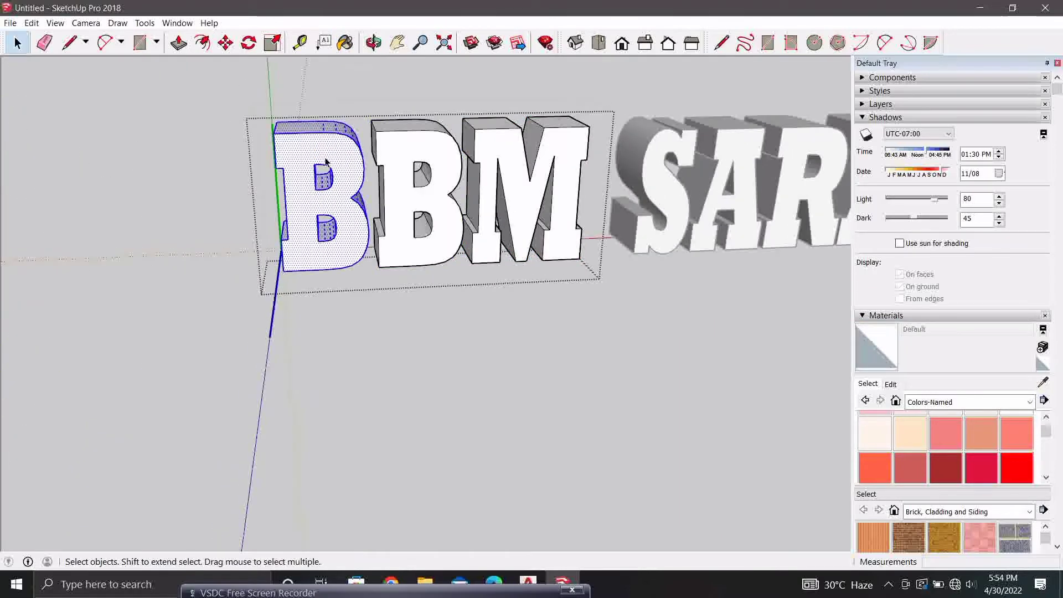
click(1009, 481)
click(364, 142)
key(space)
click(409, 144)
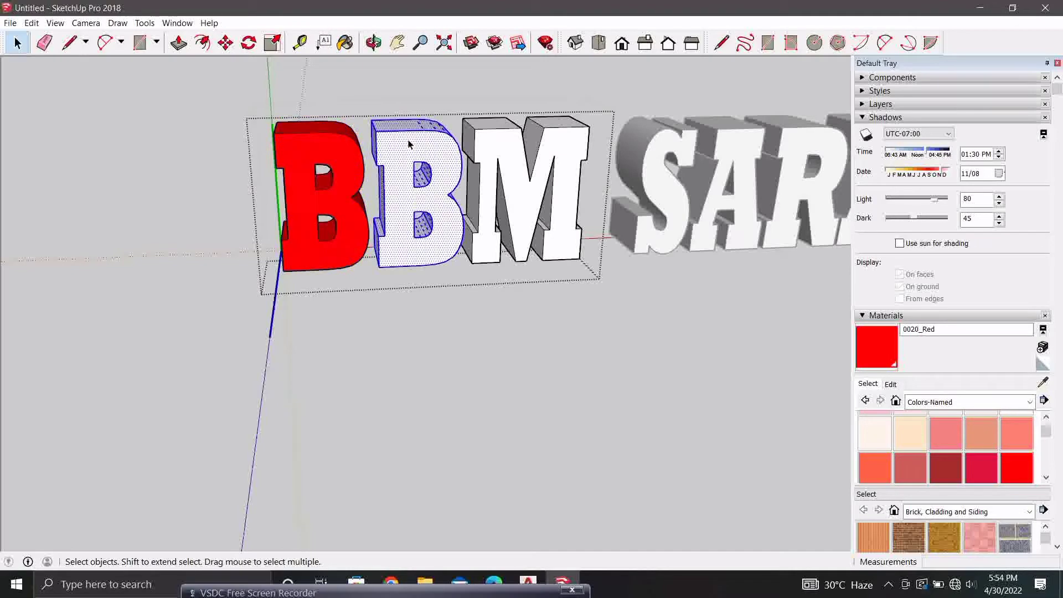
click(423, 128)
key(space)
click(496, 147)
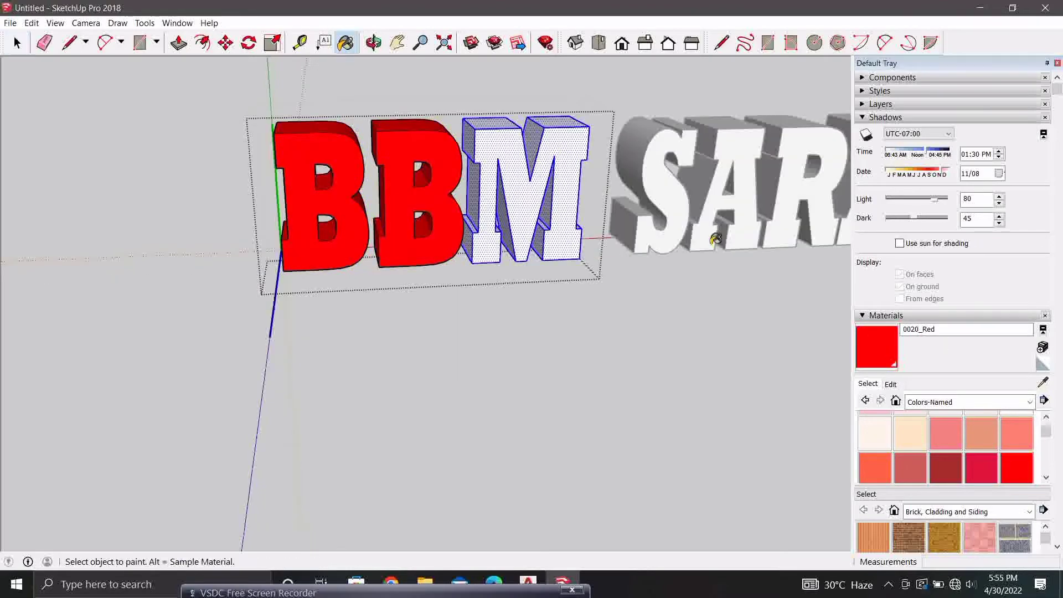
click(518, 149)
key(space)
scroll(608, 299, down, 3)
mouse_move(608, 299)
shift+middle_down()
mouse_move(474, 324)
mouse_move(559, 198)
mouse_move(485, 216)
shift+middle_up()
scroll(475, 324, up, 5)
key(space)
Step: Enter the SARA group and paint the S and first A with 0076_Green
double_click(485, 216)
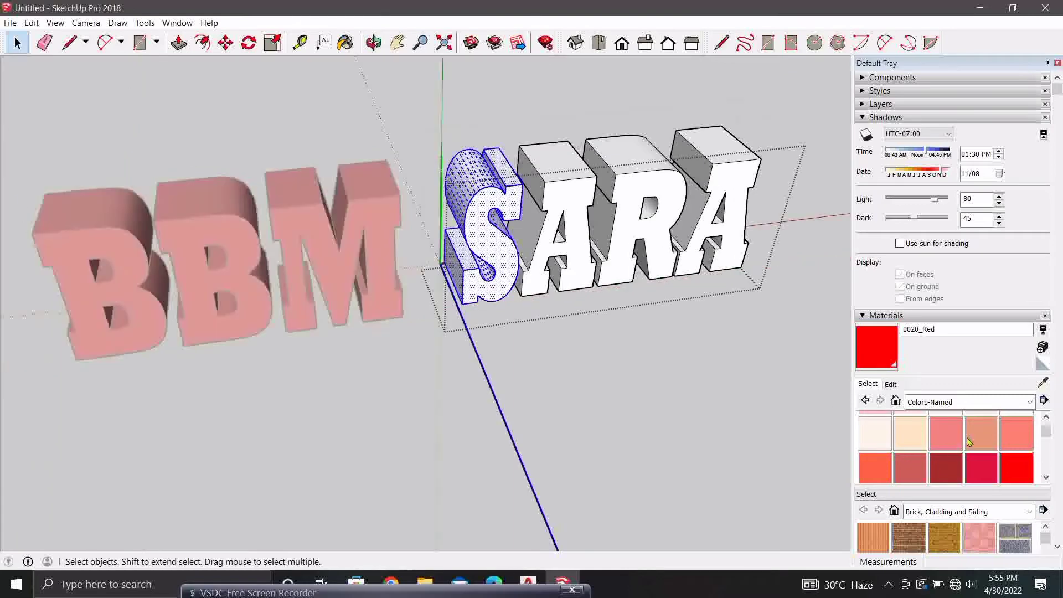
scroll(970, 442, down, 2)
scroll(966, 444, down, 2)
scroll(961, 449, down, 2)
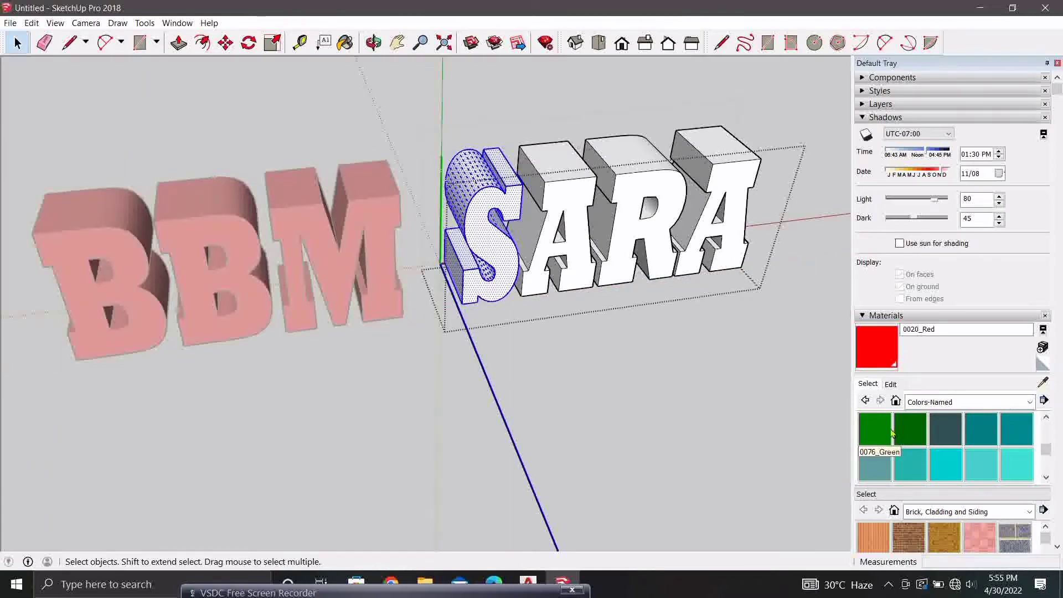
click(520, 209)
key(space)
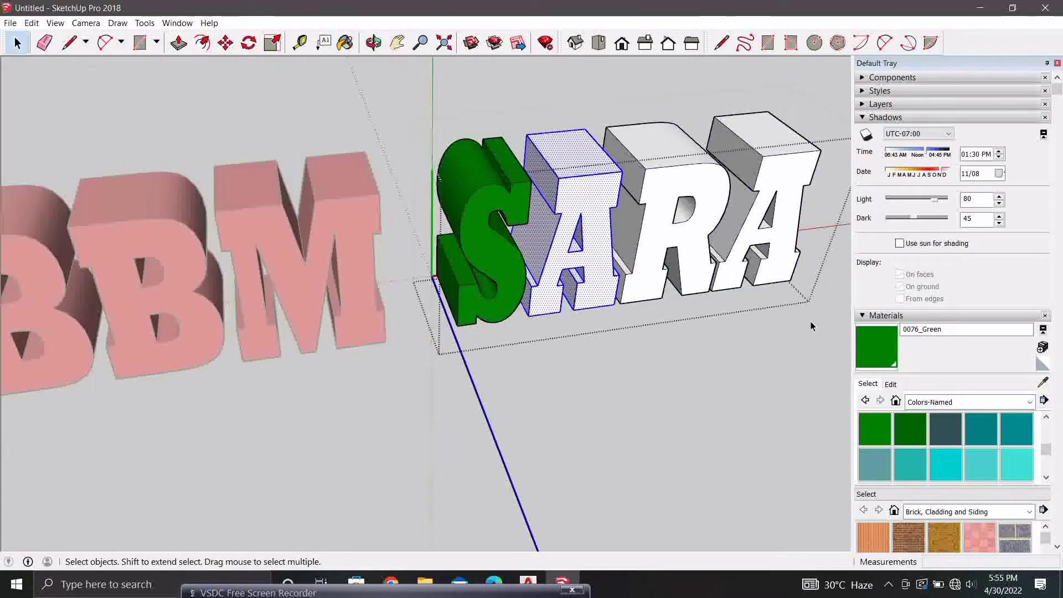
click(637, 185)
key(space)
Step: Paint the R and the last A with 0076_Green
click(666, 169)
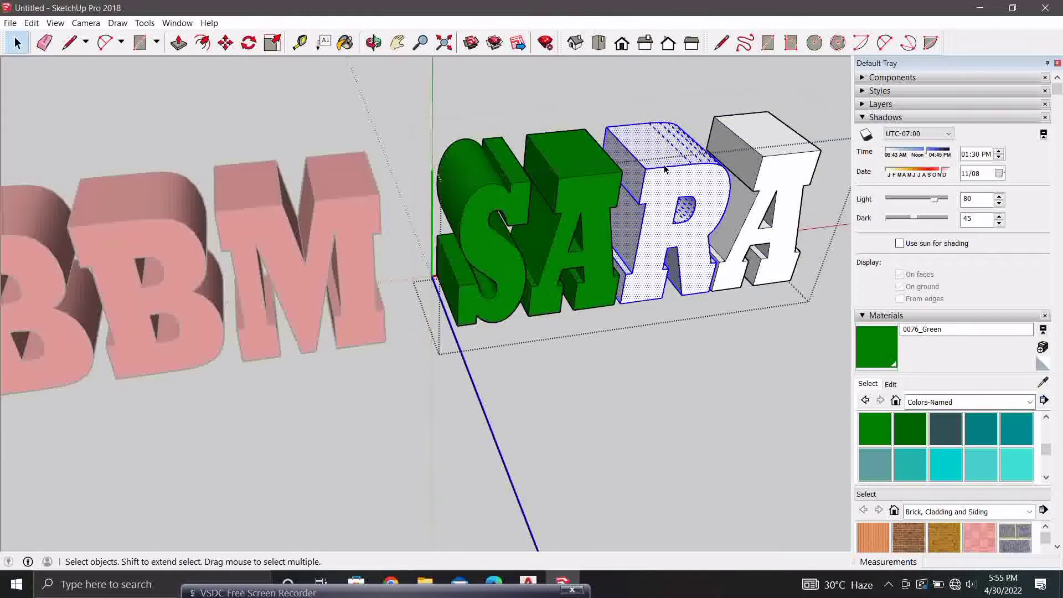
click(878, 344)
click(651, 232)
key(space)
click(758, 160)
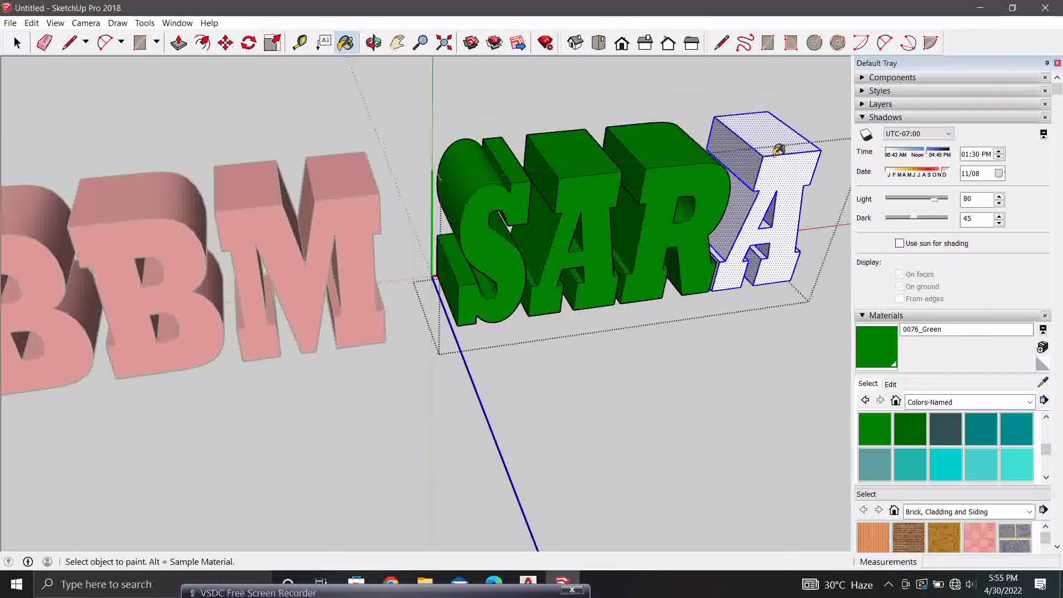
click(778, 149)
Step: Orbit and zoom to view red BBM beside green SARA
key(space)
middle_drag(664, 249, 690, 266)
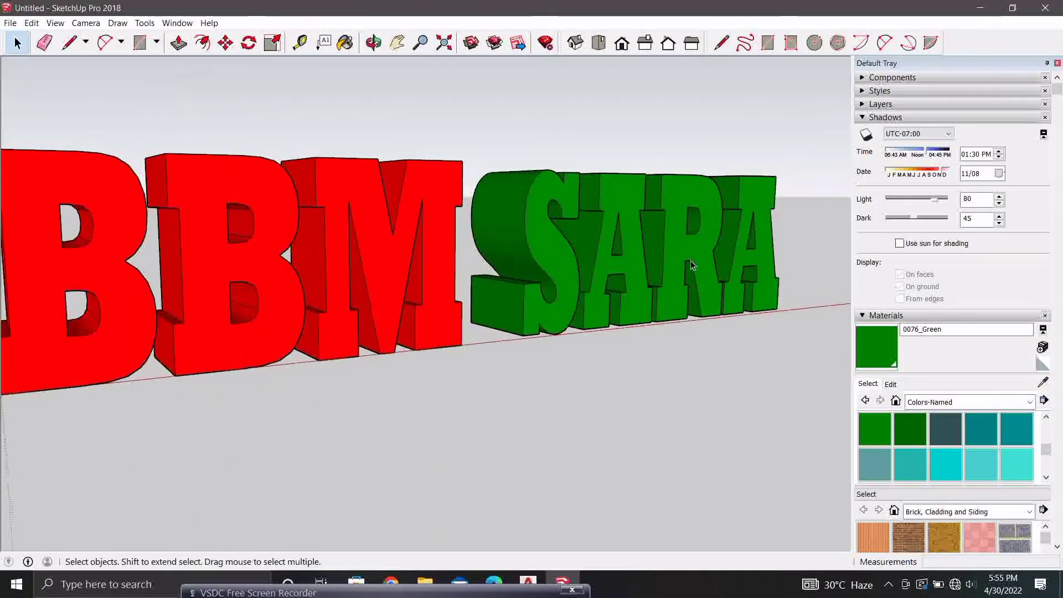
scroll(691, 266, down, 3)
middle_drag(622, 237, 637, 313)
scroll(470, 115, up, 4)
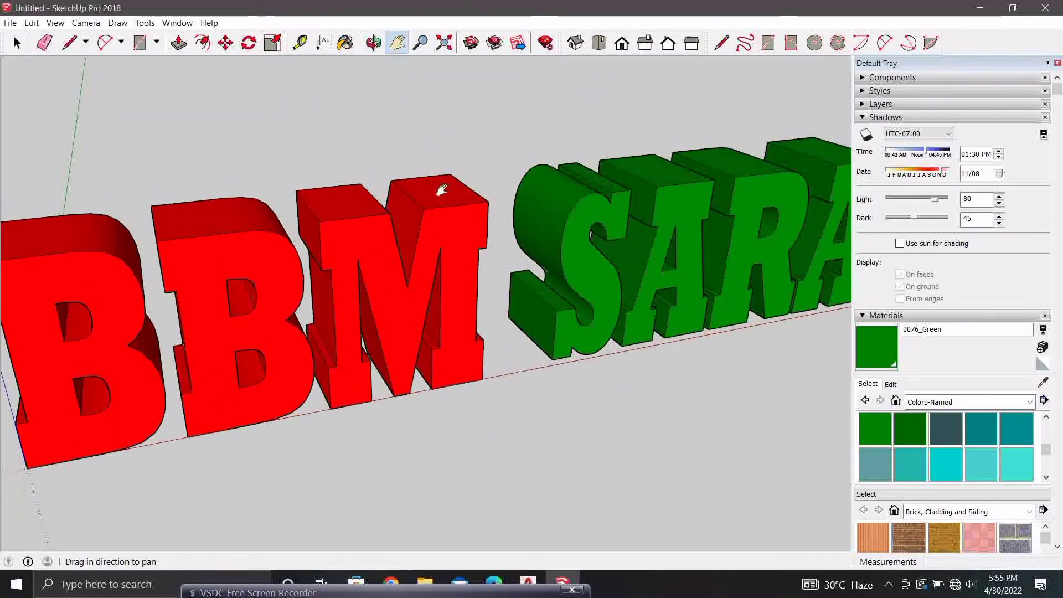
scroll(441, 190, down, 3)
mouse_move(441, 190)
middle_down()
mouse_move(406, 290)
mouse_move(378, 315)
mouse_move(355, 277)
middle_up()
scroll(406, 290, up, 3)
scroll(378, 315, down, 2)
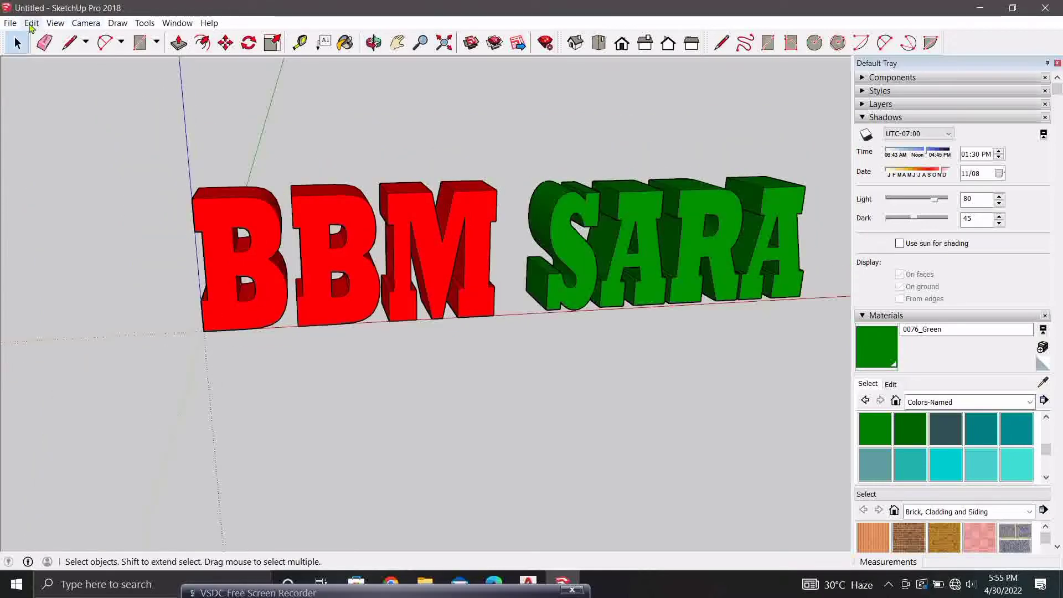
Step: Create 3D text reading 'MY PRESIDENT' and place it flat in front of BBM
click(145, 23)
click(166, 271)
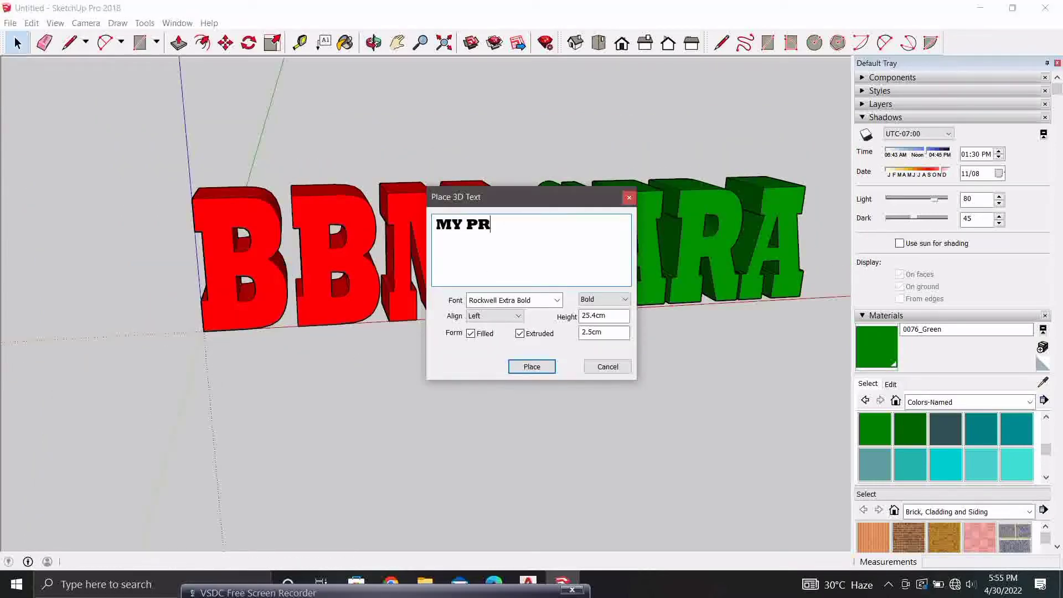
click(525, 362)
middle_drag(255, 397, 309, 430)
click(332, 443)
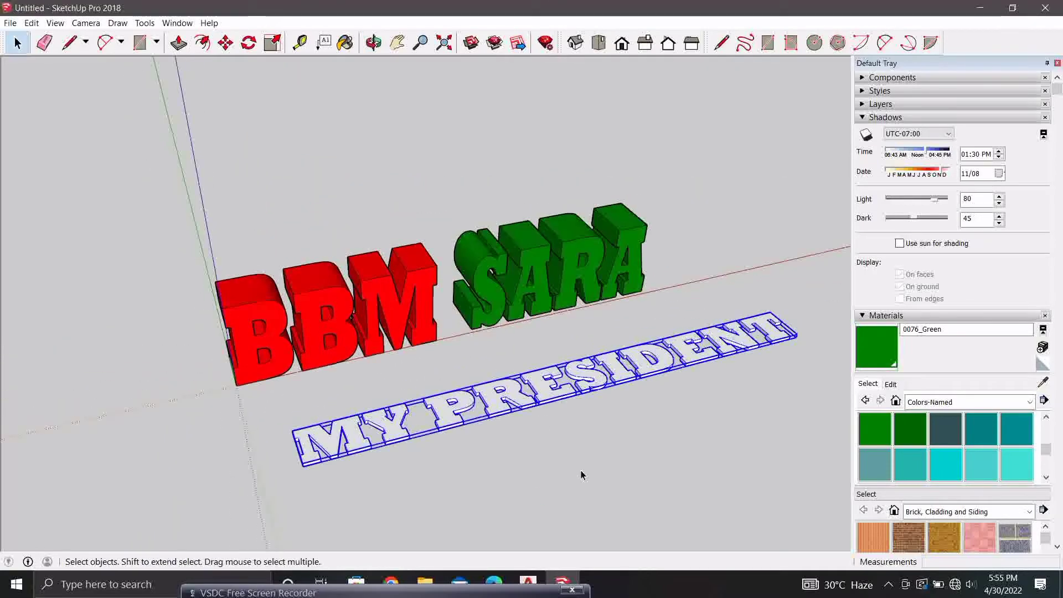
Step: Scale the MY PRESIDENT text shorter lengthwise and much taller
key(s)
mouse_move(750, 338)
middle_down()
mouse_move(474, 380)
mouse_move(431, 370)
middle_up()
scroll(431, 370, up, 3)
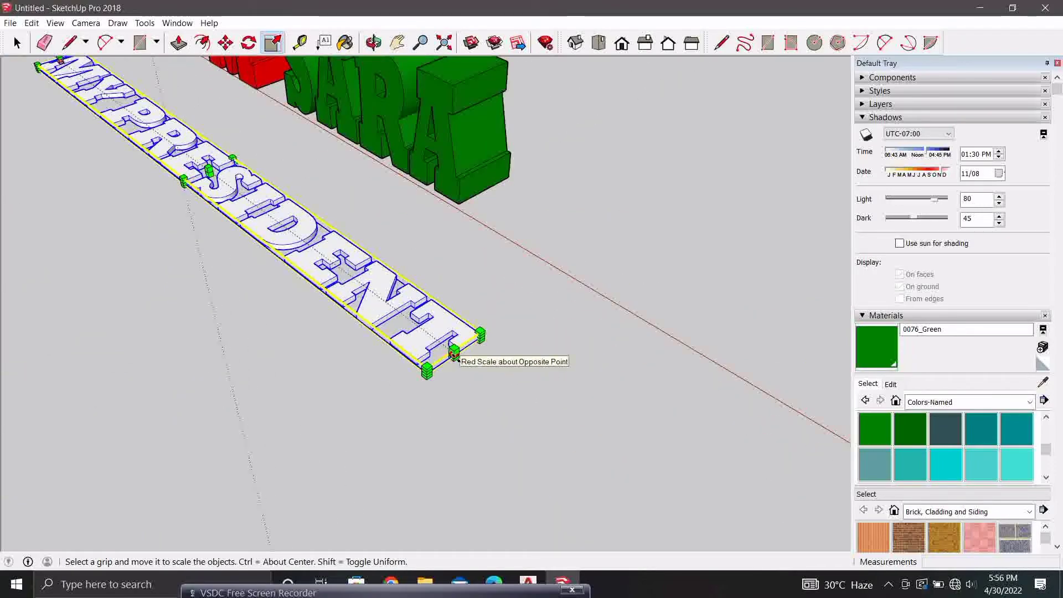
mouse_move(454, 355)
mouse_down()
mouse_move(237, 190)
mouse_move(201, 177)
mouse_up()
middle_drag(202, 178, 411, 351)
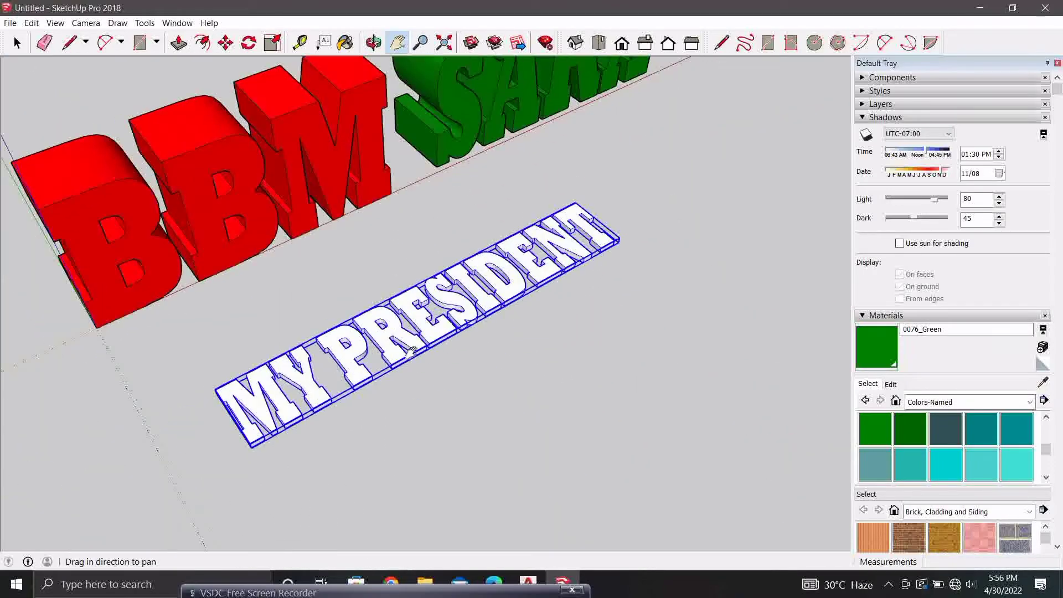
scroll(411, 352, up, 2)
scroll(414, 346, up, 2)
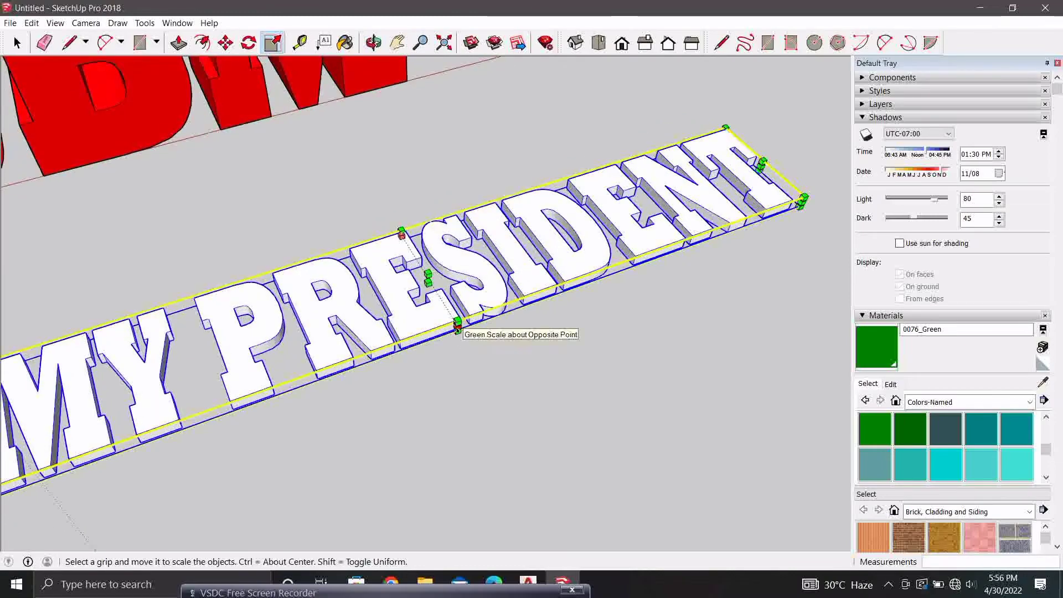
drag(458, 329, 422, 268)
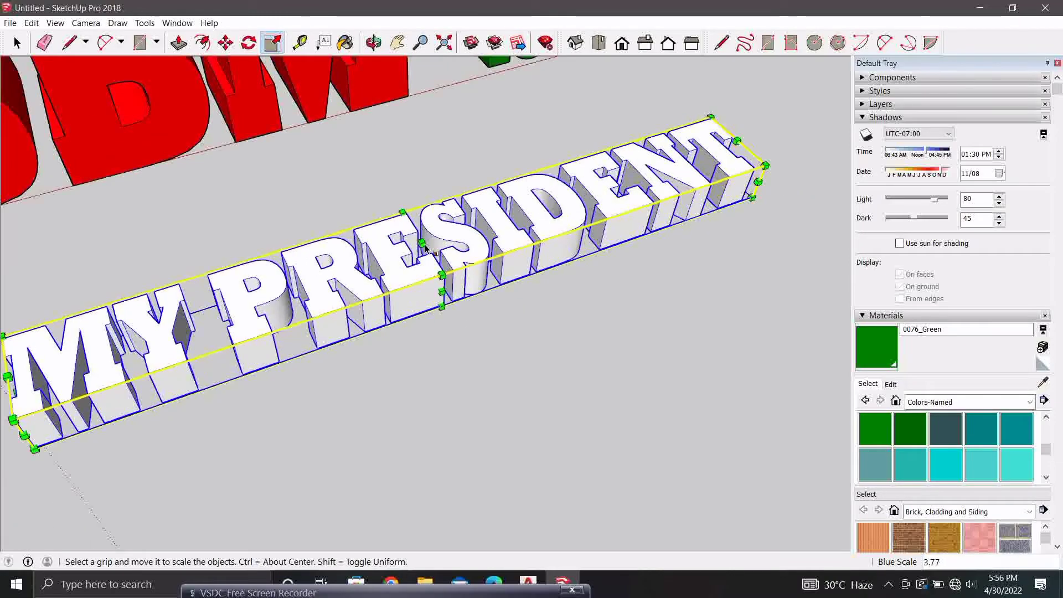
scroll(425, 249, down, 3)
mouse_move(425, 249)
middle_down()
mouse_move(278, 288)
mouse_move(334, 387)
mouse_move(308, 360)
middle_up()
Step: Rotate the MY PRESIDENT text to stand upright
key(q)
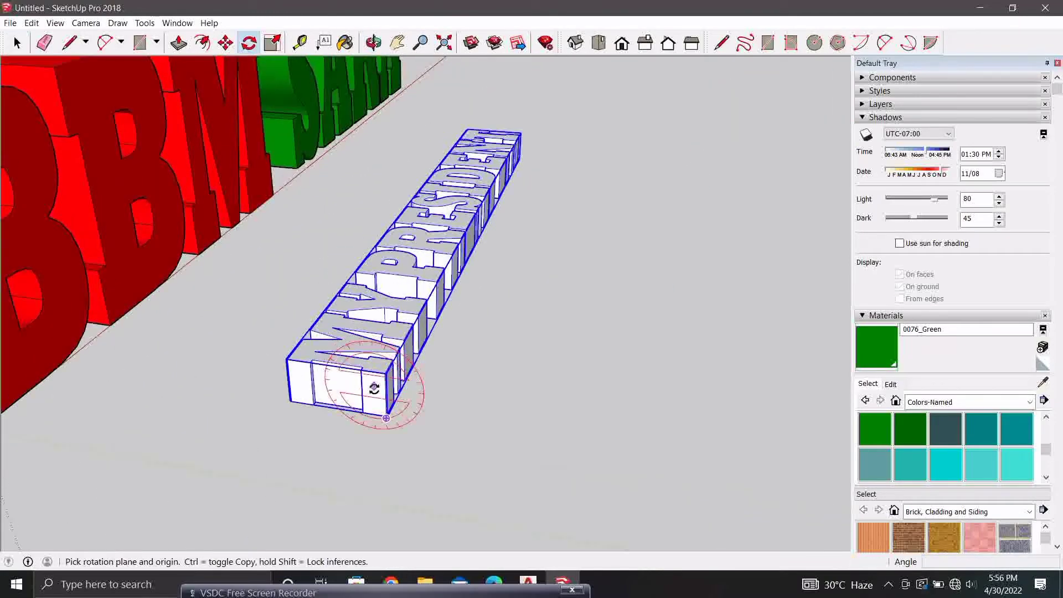
click(312, 410)
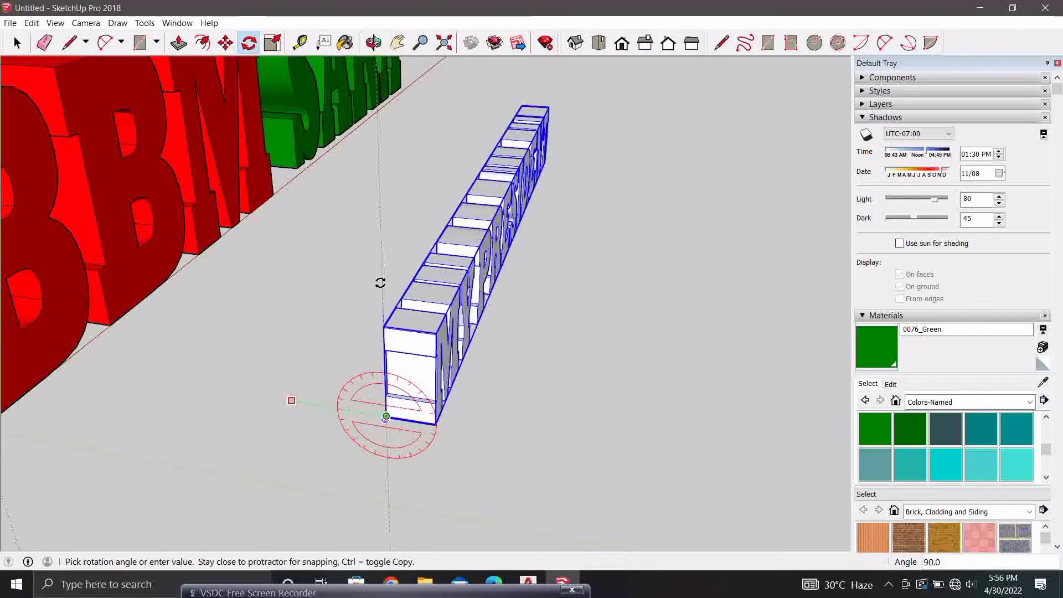
click(380, 281)
middle_drag(380, 280, 116, 329)
Step: Move MY PRESIDENT up in front of BBM
key(m)
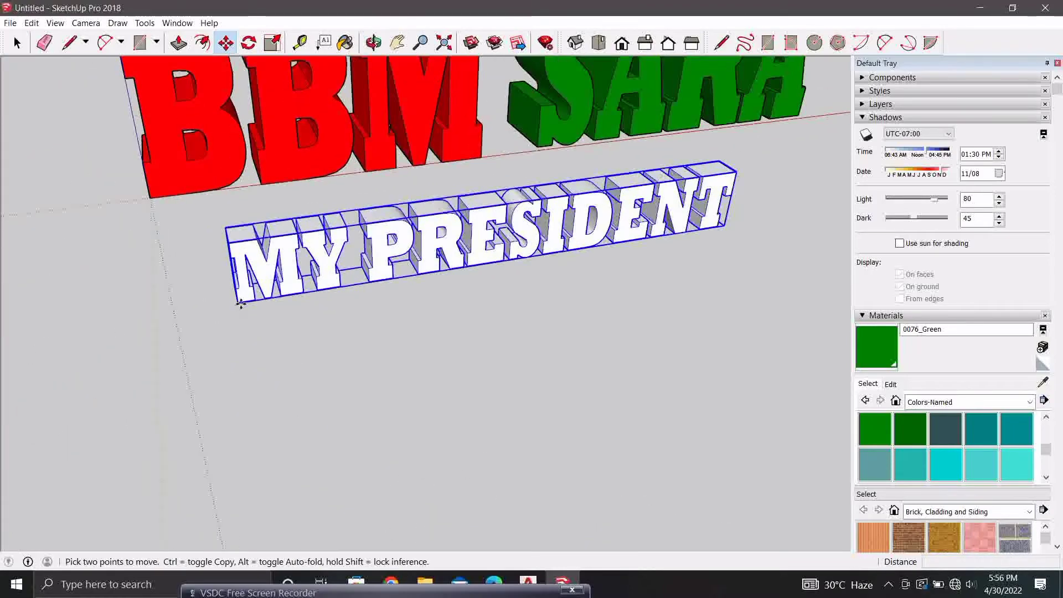
drag(238, 309, 353, 269)
key(space)
mouse_move(352, 269)
middle_down()
mouse_move(390, 220)
mouse_move(554, 166)
middle_up()
Step: Slide the green SARA text further right along the red axis
click(553, 166)
shift+middle_drag(560, 211, 391, 242)
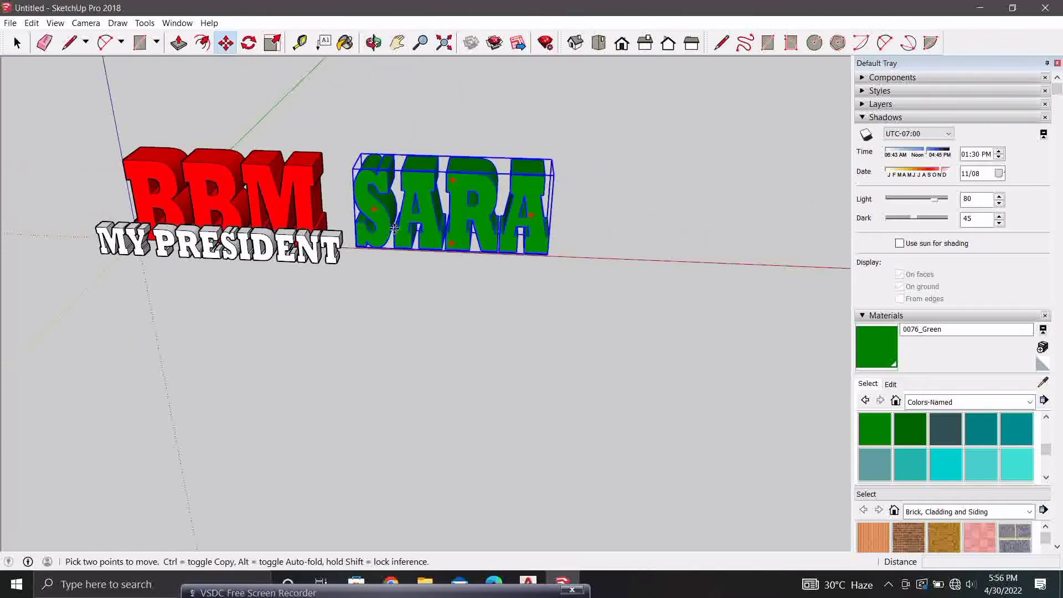
drag(394, 228, 442, 227)
key(space)
mouse_move(411, 301)
middle_down()
mouse_move(494, 256)
mouse_move(531, 284)
mouse_move(339, 298)
mouse_move(440, 313)
mouse_move(268, 331)
middle_up()
Step: Place extruded Rockwell Extra Bold 3D text reading 'MY VICE - PRESIDENT' in front of SARA
click(147, 25)
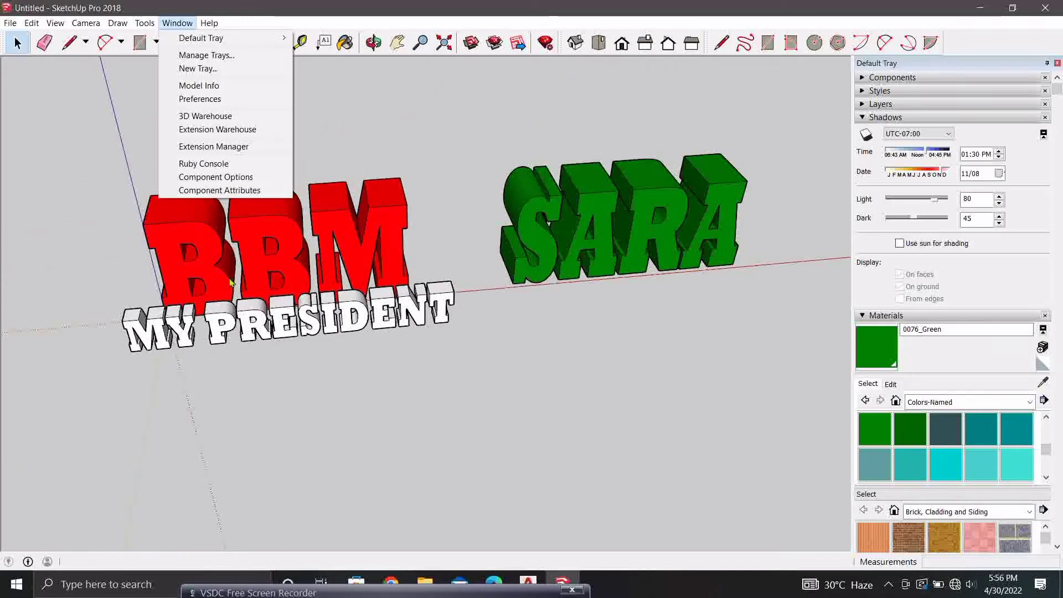
click(155, 270)
text(MY VICE - PRESIDENT)
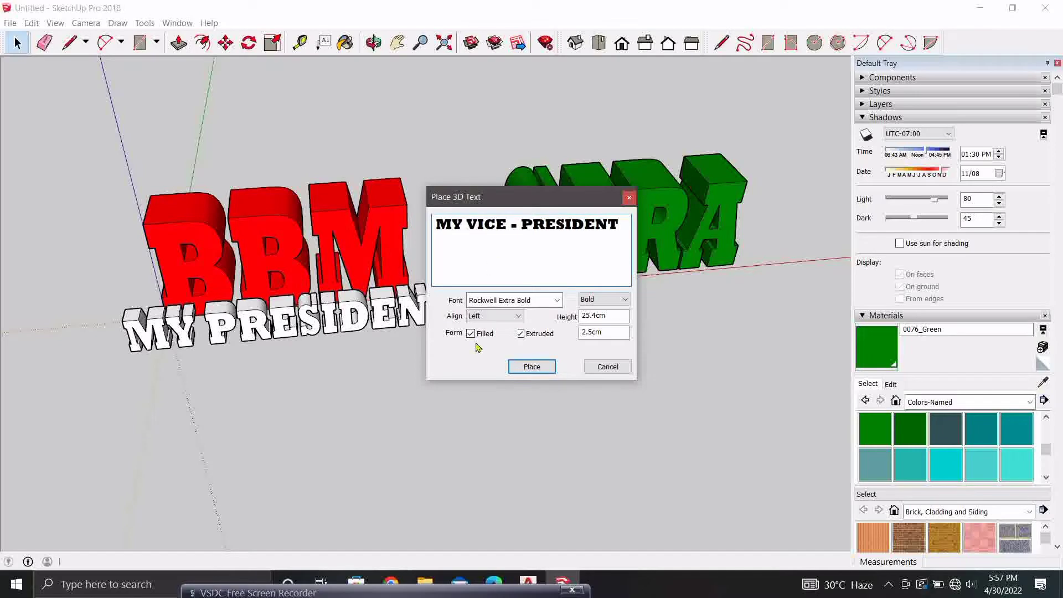
click(528, 367)
scroll(443, 409, down, 2)
scroll(673, 380, down, 2)
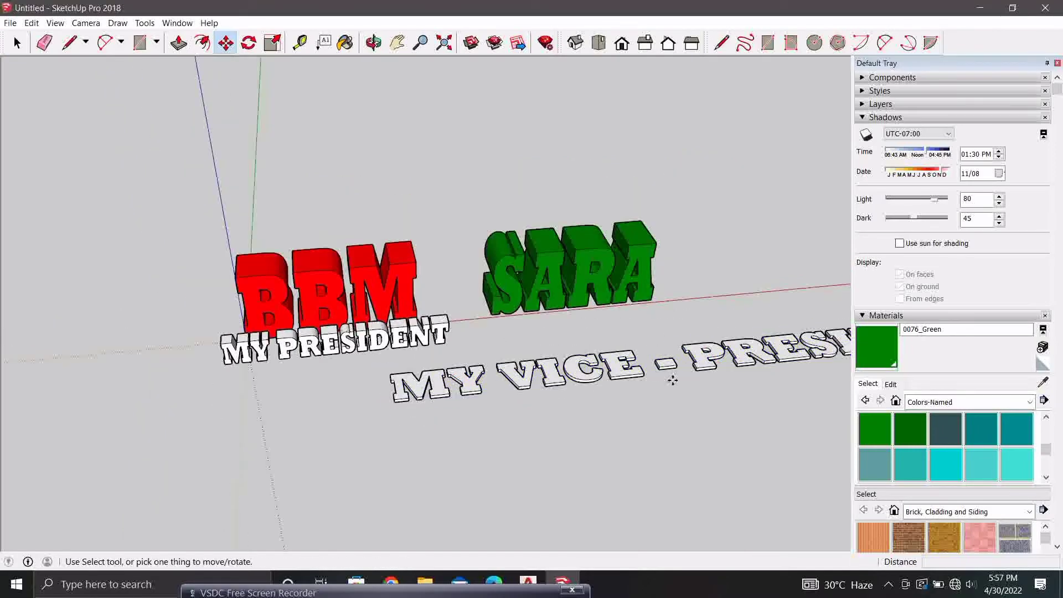
click(672, 380)
mouse_move(673, 380)
shift+middle_down()
mouse_move(553, 360)
mouse_move(434, 397)
shift+middle_up()
key(space)
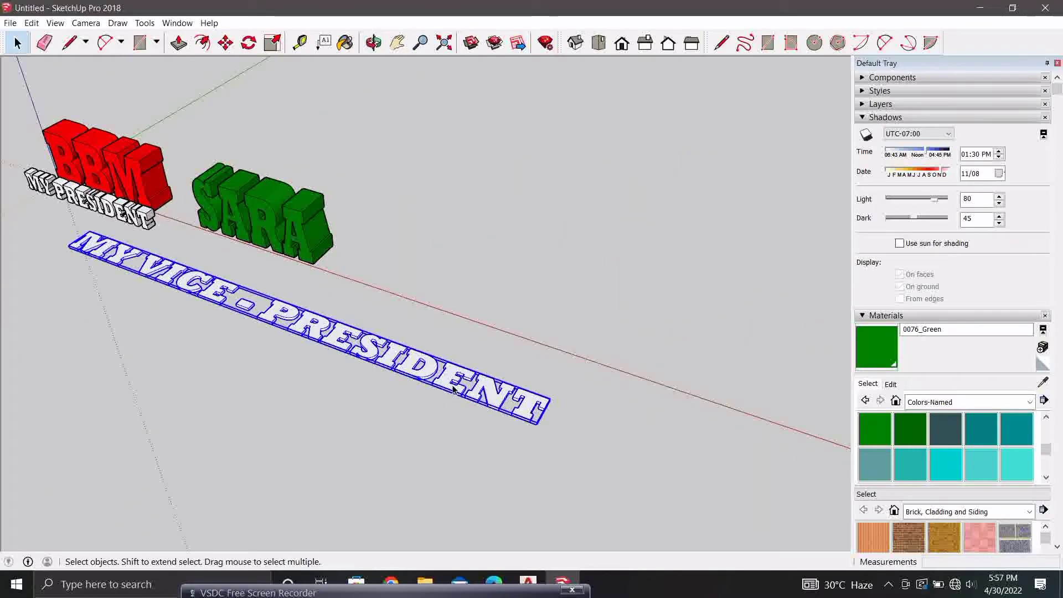
Step: Scale MY VICE - PRESIDENT shorter and stretch its letters much thicker
key(s)
mouse_move(278, 356)
middle_down()
mouse_move(494, 385)
mouse_move(673, 310)
mouse_move(325, 438)
middle_up()
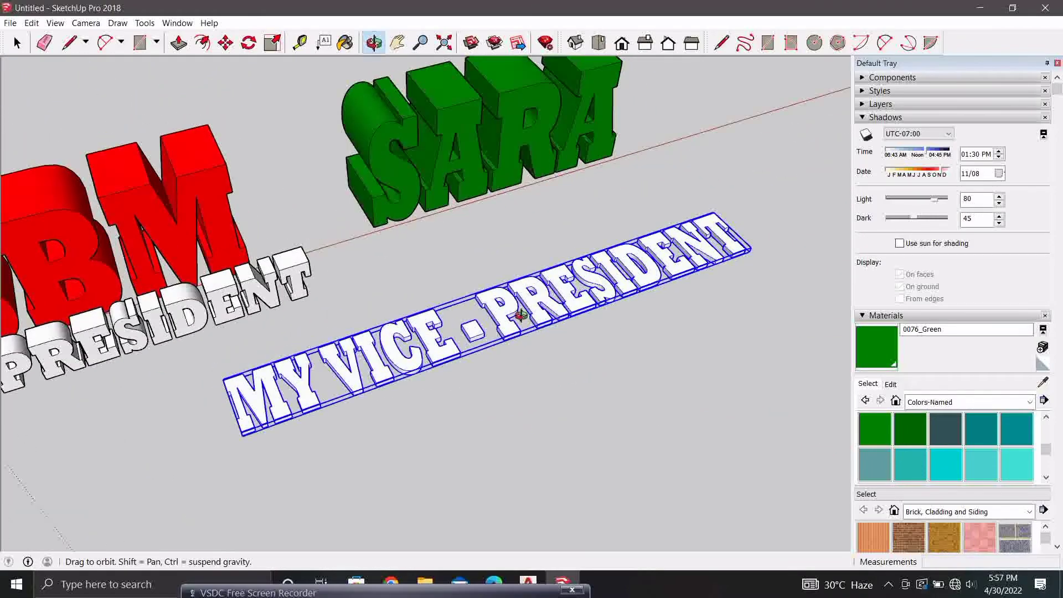
scroll(325, 439, up, 3)
drag(325, 439, 349, 367)
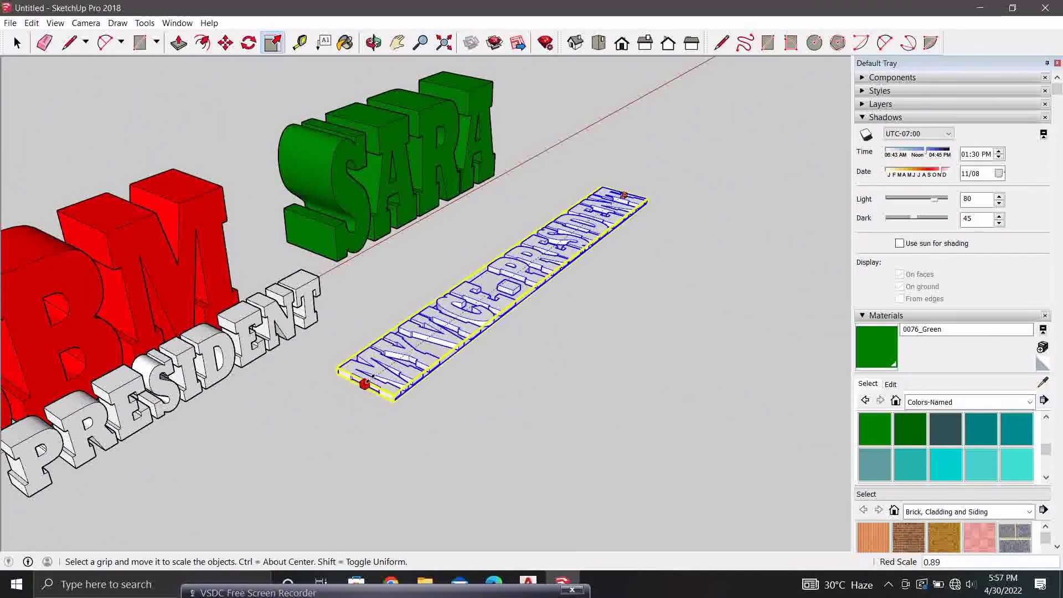
mouse_move(550, 280)
mouse_down()
mouse_move(532, 261)
mouse_move(532, 240)
mouse_up()
scroll(531, 260, up, 2)
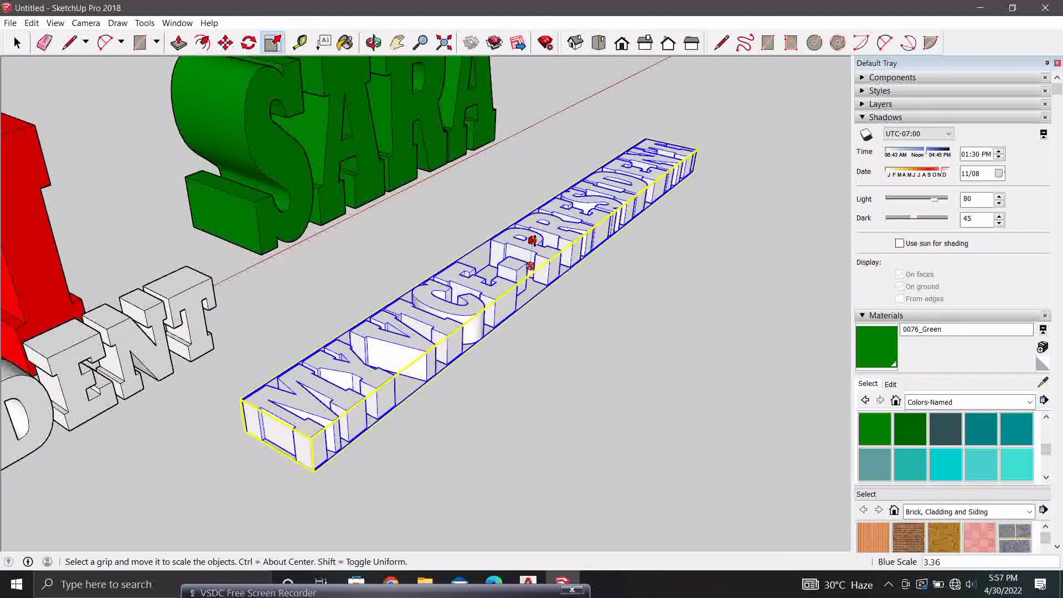
key(space)
Step: Rotate MY VICE - PRESIDENT 90° upright and move it above SARA
middle_drag(329, 406, 375, 406)
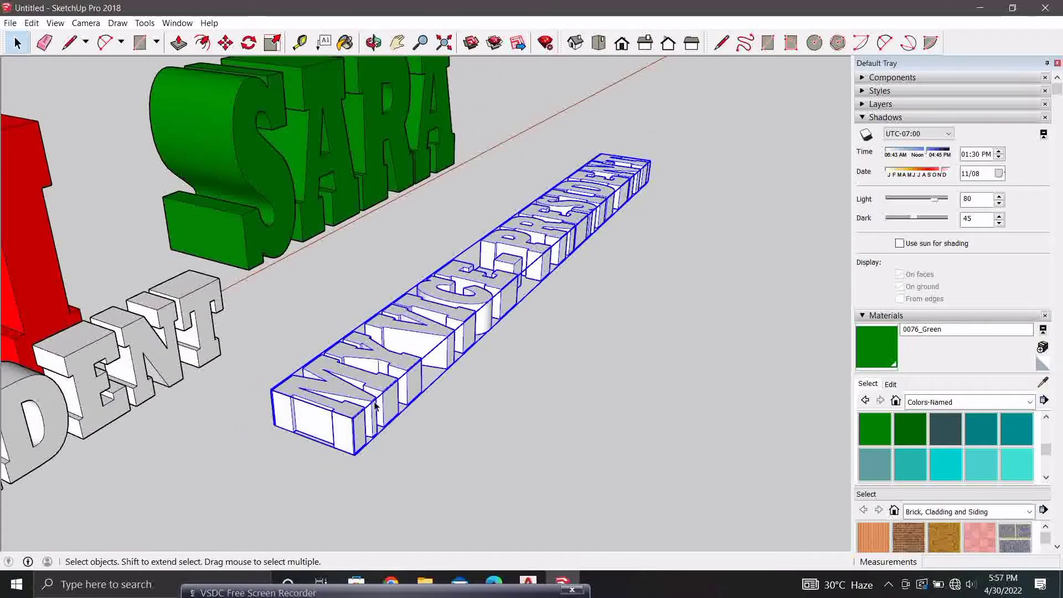
click(270, 426)
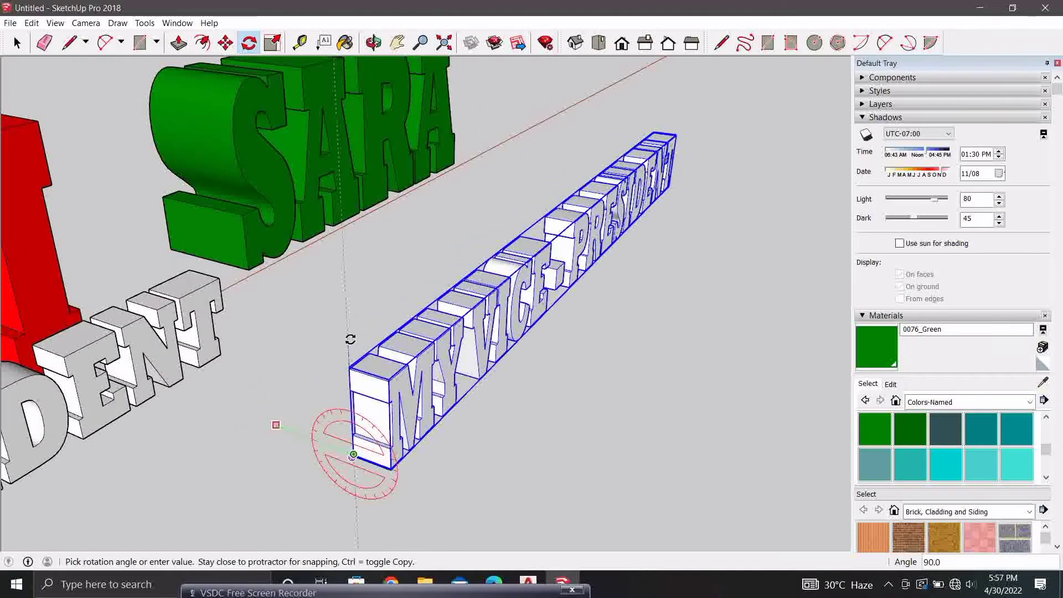
click(349, 340)
key(space)
middle_drag(349, 340, 311, 320)
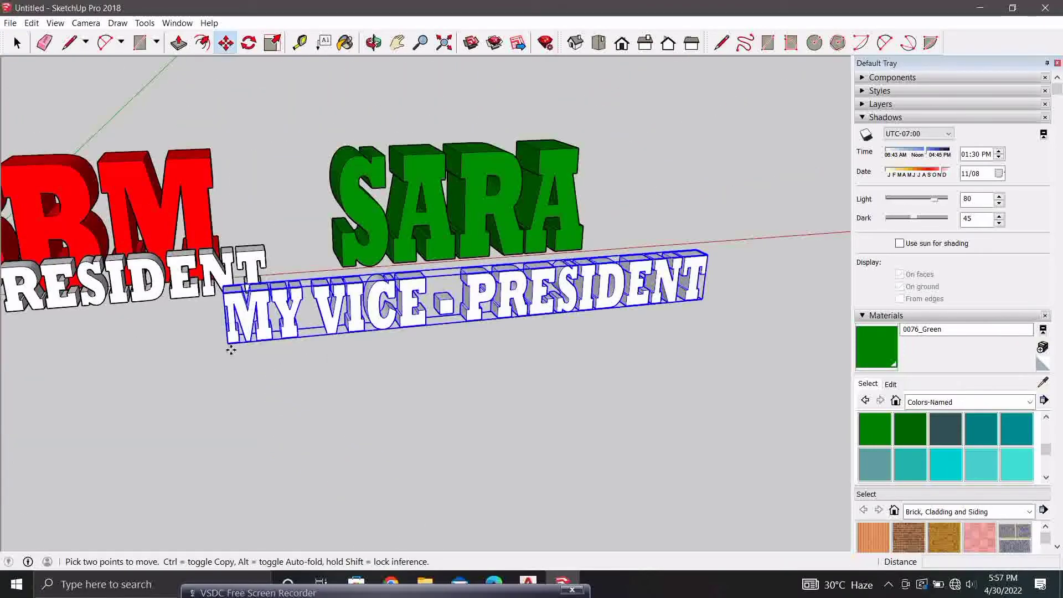
click(231, 350)
click(343, 149)
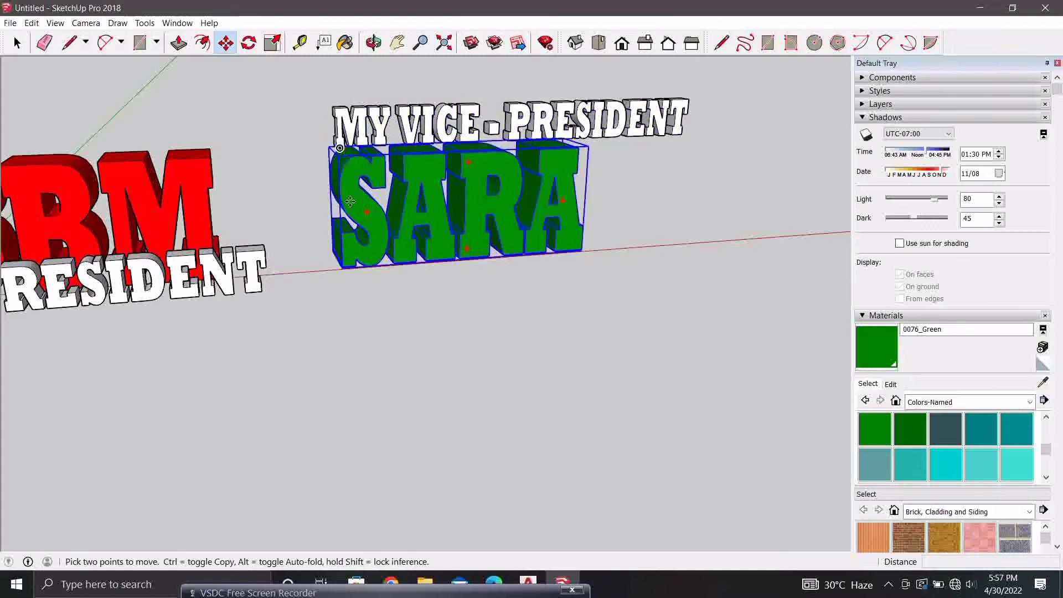
key(space)
Step: Move the MY PRESIDENT text onto the top of BBM
click(221, 294)
scroll(221, 294, down, 2)
shift+middle_drag(221, 296, 379, 304)
drag(380, 305, 300, 317)
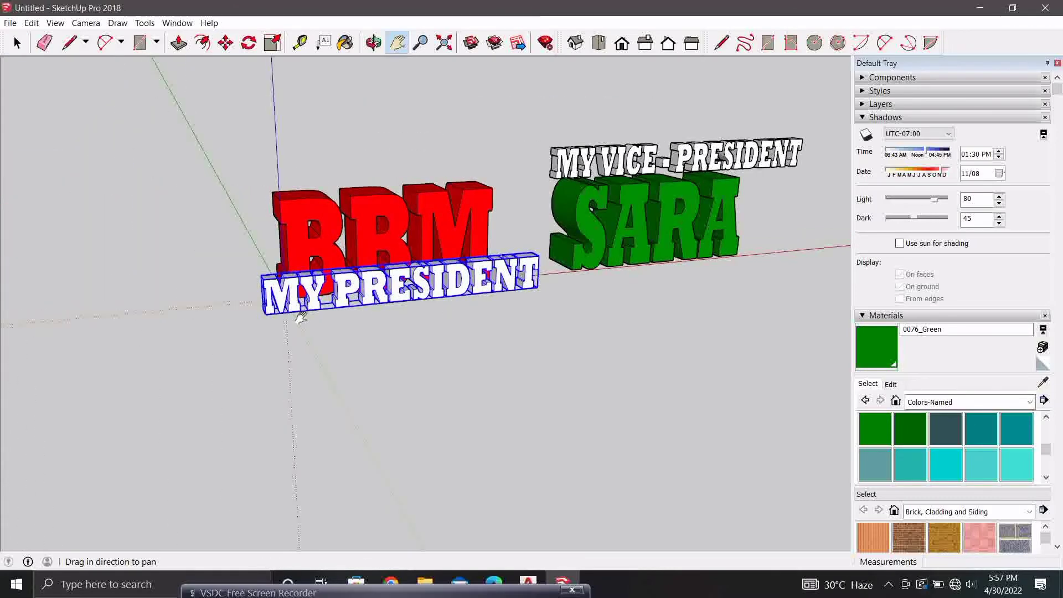
click(263, 311)
click(280, 193)
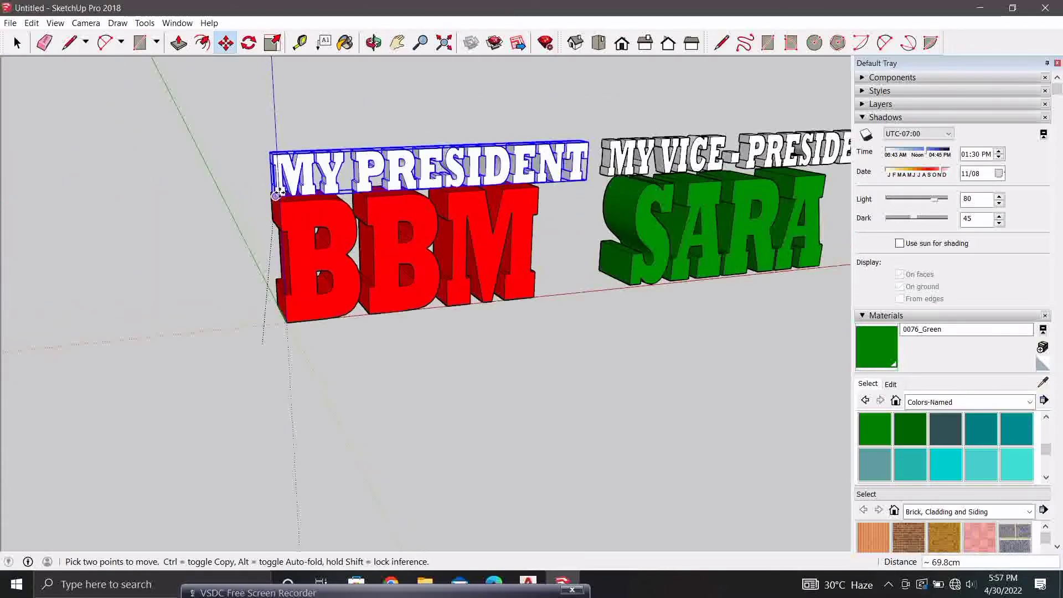
key(space)
Step: Lower MY VICE - PRESIDENT to rest directly on SARA
mouse_move(375, 205)
middle_down()
mouse_move(201, 194)
mouse_move(680, 190)
middle_up()
click(680, 190)
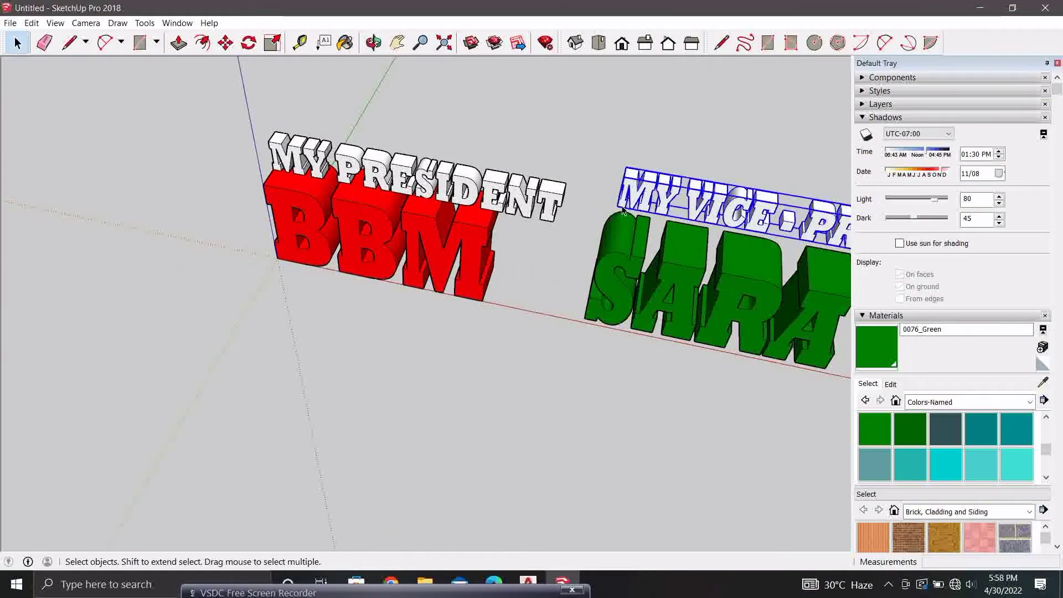
scroll(680, 190, up, 3)
click(596, 184)
key(space)
scroll(558, 290, down, 2)
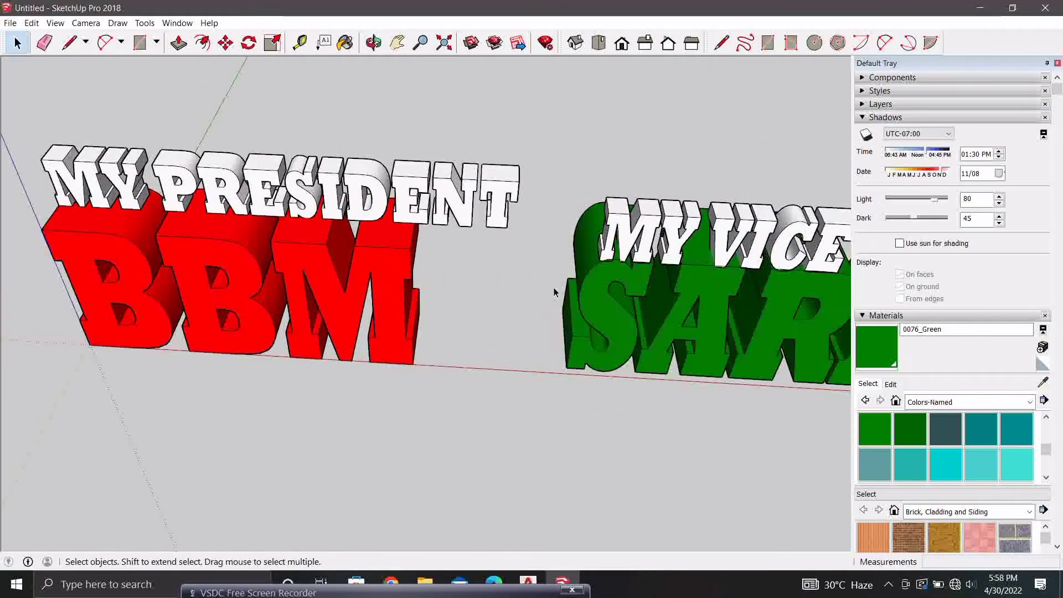
mouse_move(558, 289)
middle_down()
mouse_move(598, 190)
mouse_move(667, 192)
mouse_move(582, 236)
middle_up()
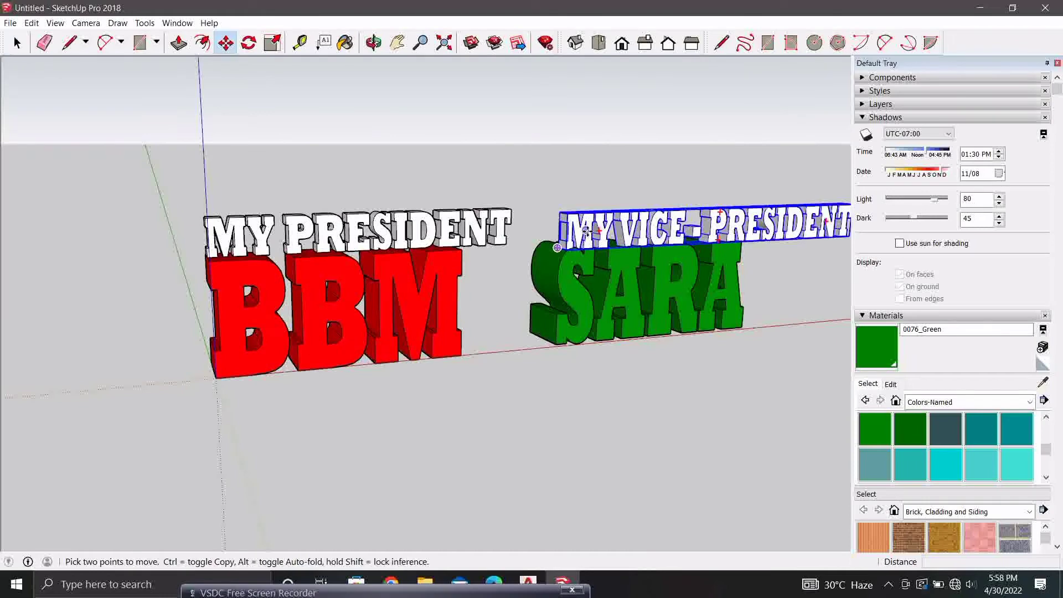
Step: Centre MY VICE - PRESIDENT above SARA
click(557, 234)
key(space)
click(508, 290)
Step: Paint the MY PRESIDENT text green
double_click(455, 224)
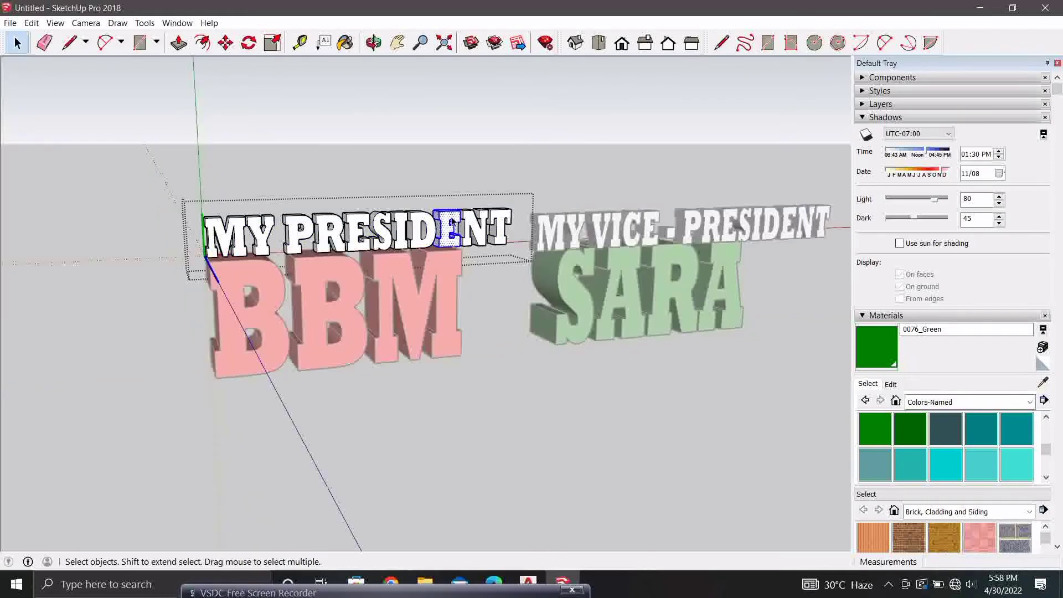
key(Escape)
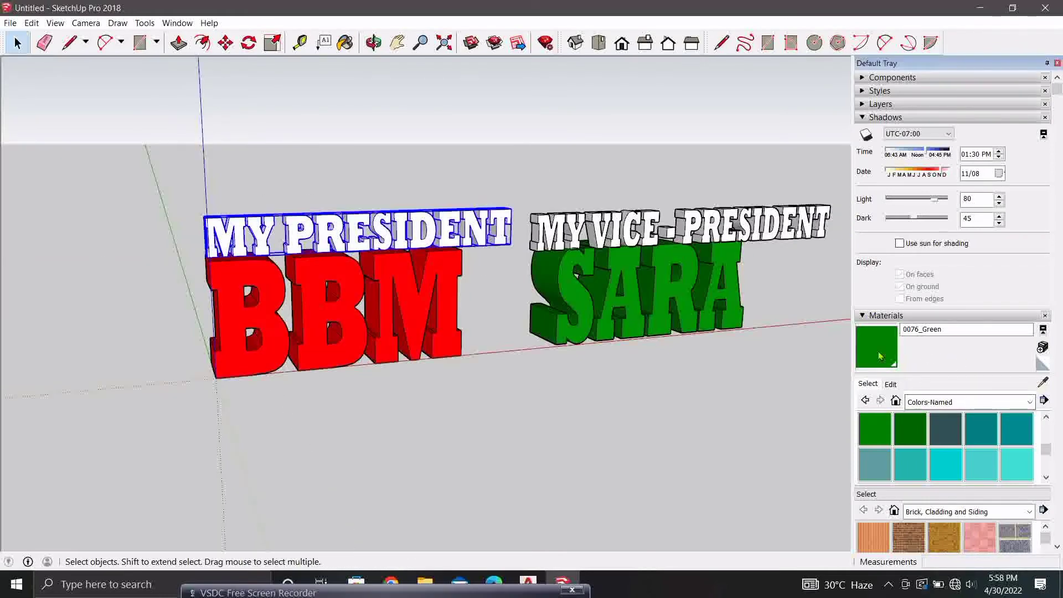
click(881, 356)
click(455, 221)
Step: Paint MY VICE - PRESIDENT with the 0020_Red colour
click(591, 226)
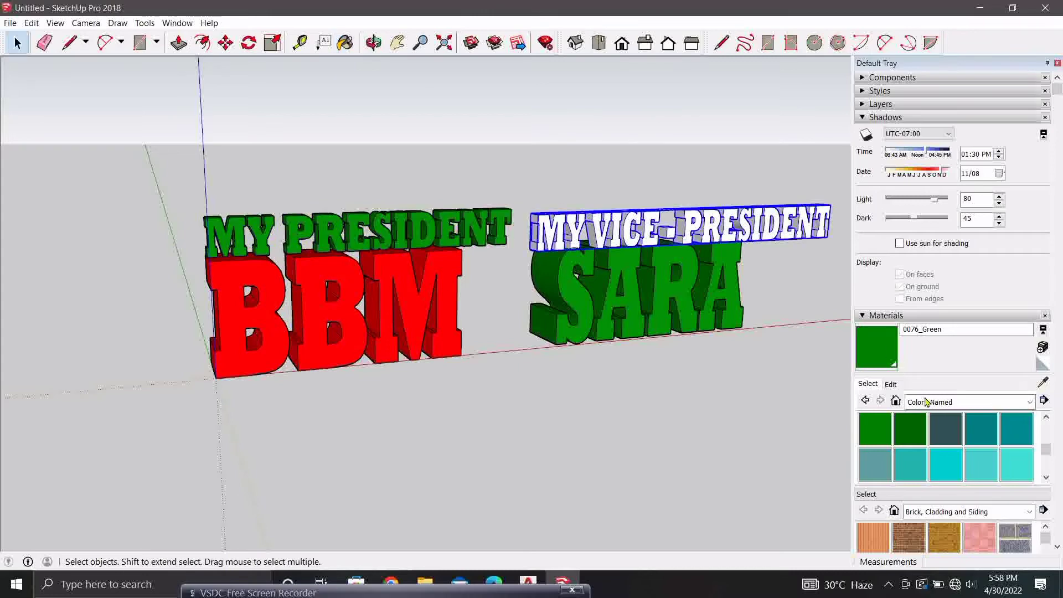
scroll(962, 442, up, 2)
scroll(962, 442, up, 2)
scroll(962, 442, up, 2)
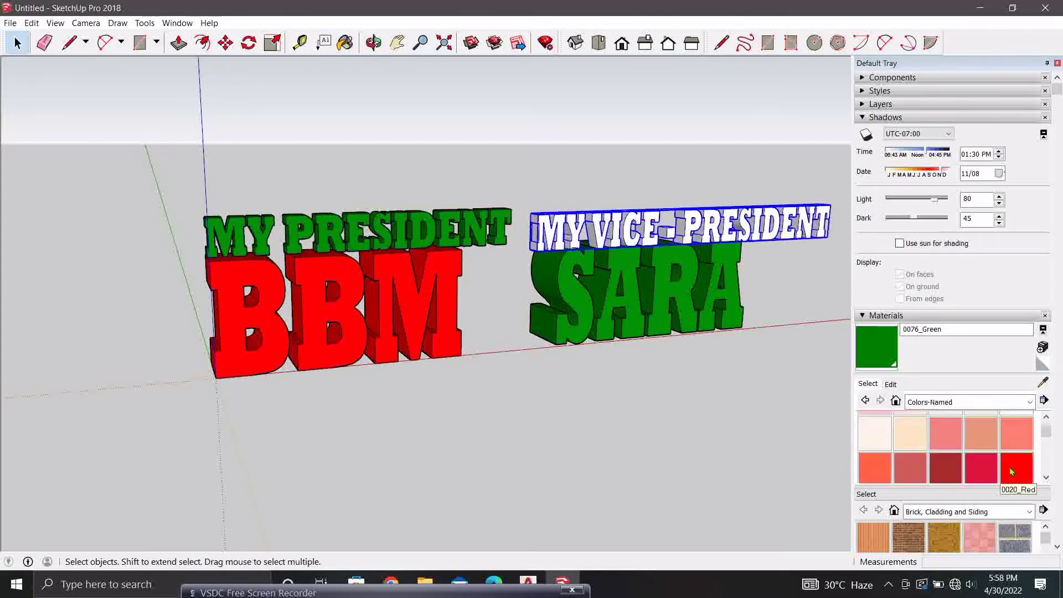
click(1017, 468)
click(731, 229)
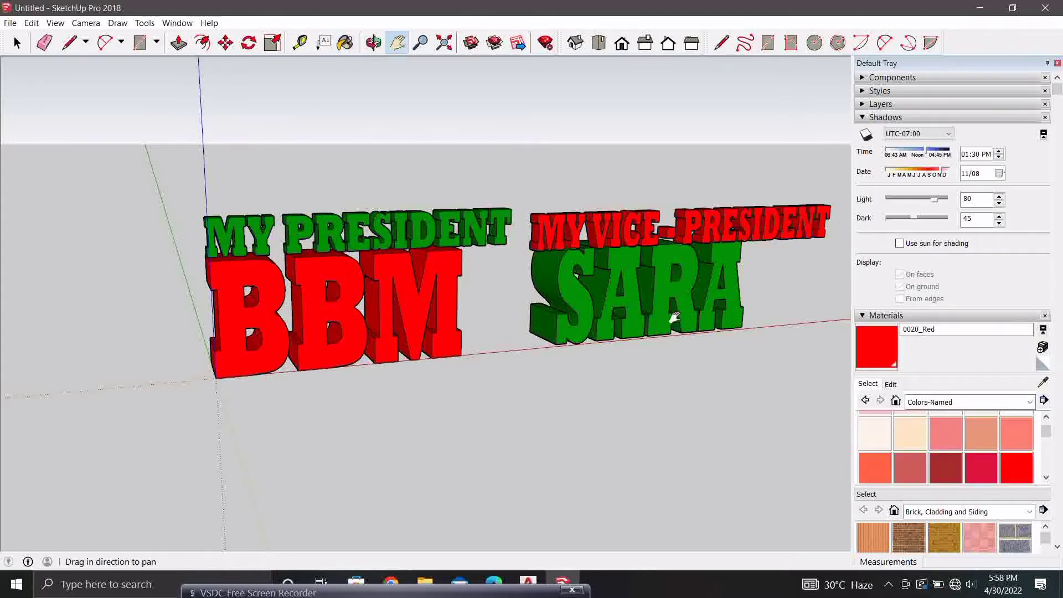
mouse_move(740, 297)
shift+middle_down()
mouse_move(413, 342)
mouse_move(470, 190)
mouse_move(487, 180)
mouse_move(637, 304)
mouse_move(750, 316)
mouse_move(577, 167)
mouse_move(302, 187)
mouse_move(385, 340)
mouse_move(467, 288)
mouse_move(504, 403)
mouse_move(672, 248)
mouse_move(508, 308)
mouse_move(736, 249)
mouse_move(467, 277)
mouse_move(446, 310)
mouse_move(537, 285)
shift+middle_up()
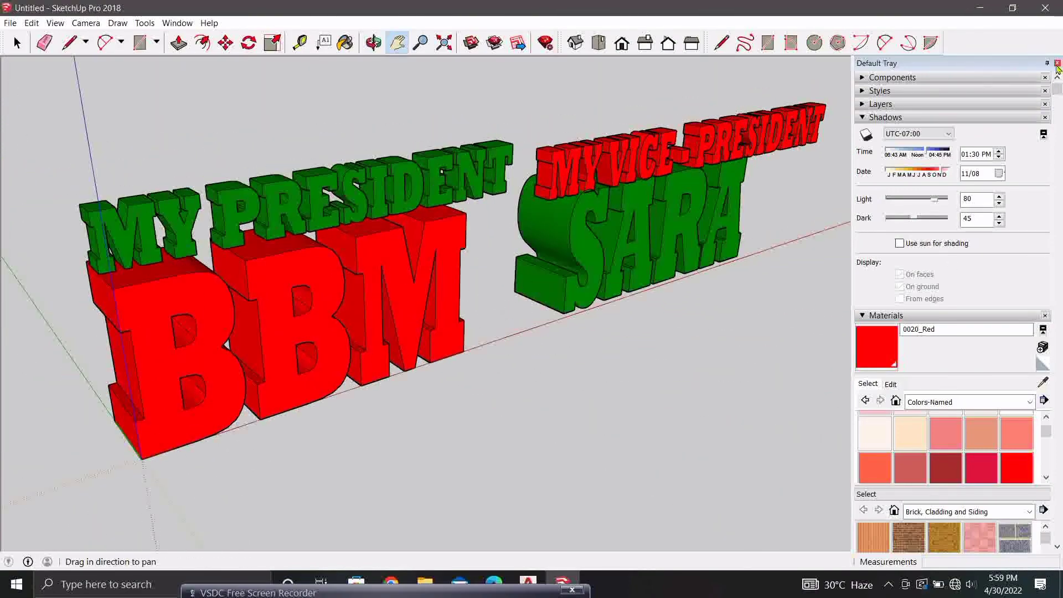
key(space)
middle_drag(599, 385, 585, 359)
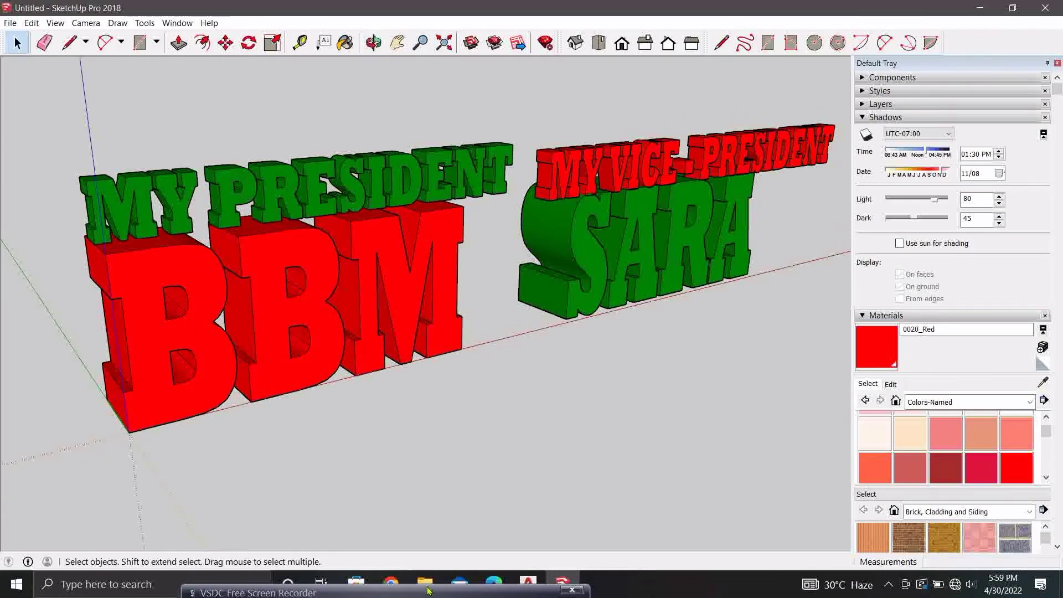